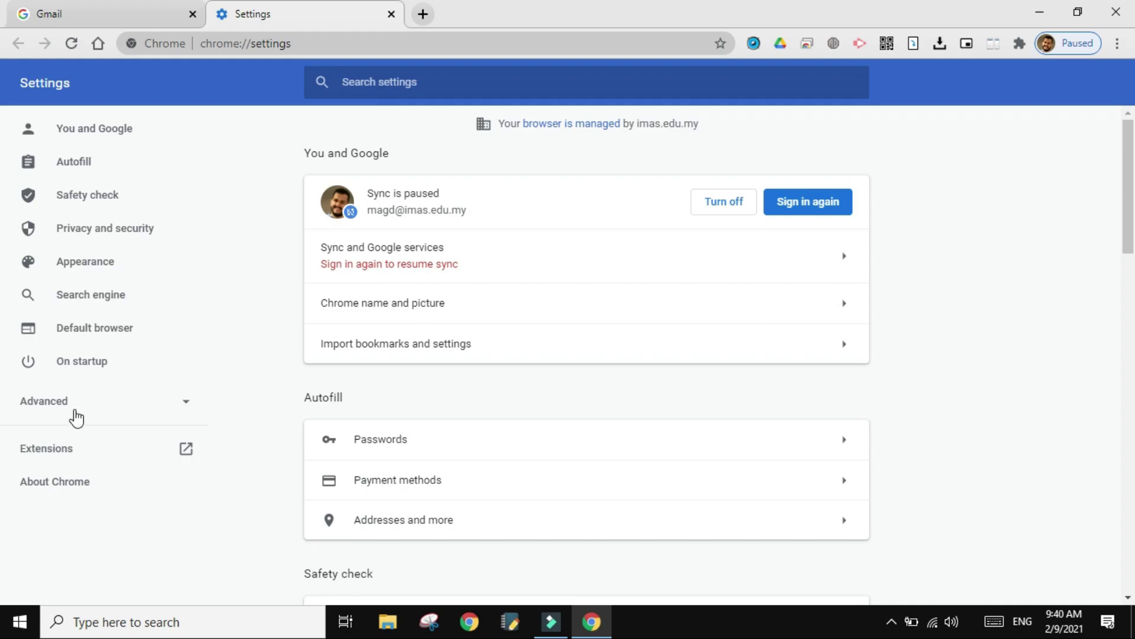
# - Confirm on About Chrome that version 88.0.4324.150 is up to date and select the version number
pyautogui.click(54, 486)
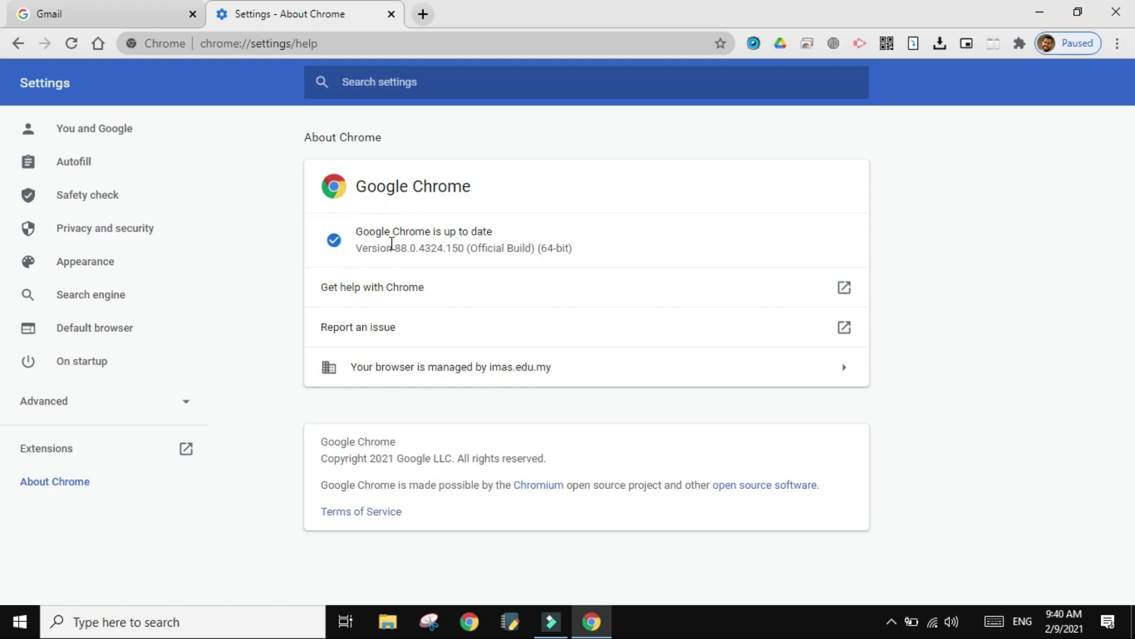
pyautogui.moveTo(392, 244); pyautogui.dragTo(441, 245)
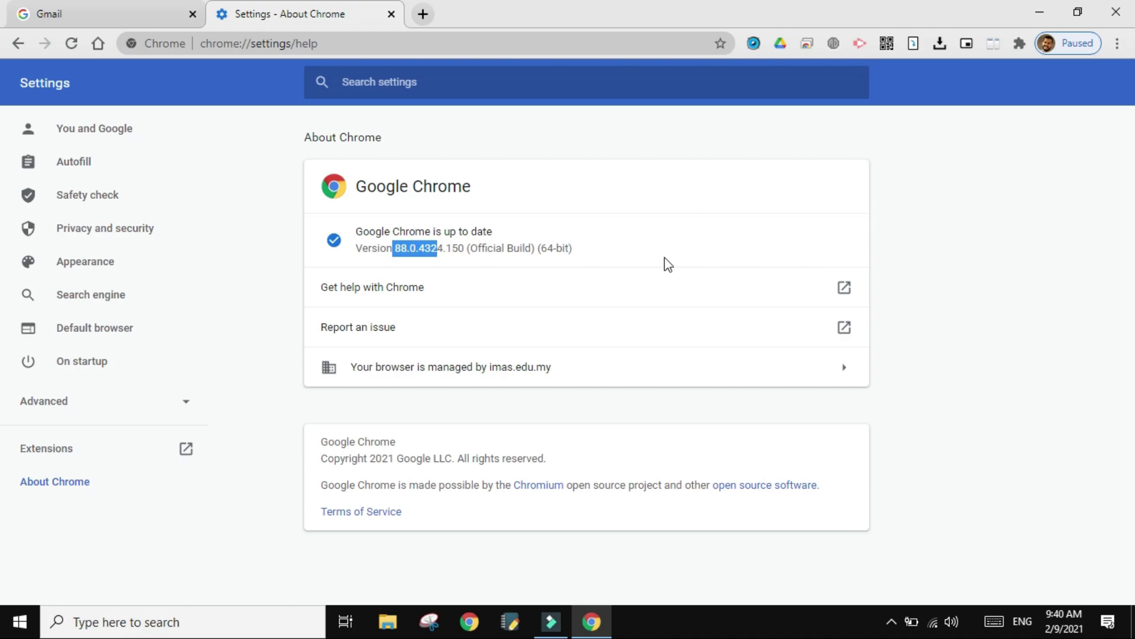
# - Close Chrome, then in Edge search 'google chrome' and open the official Google Chrome page
pyautogui.click(1114, 11)
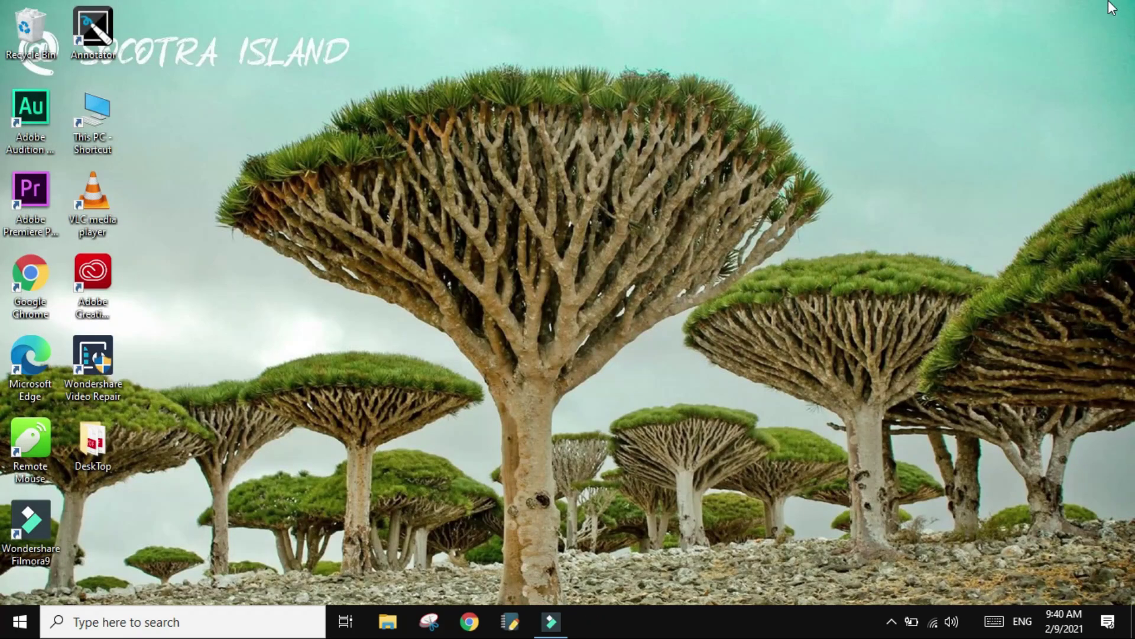
pyautogui.doubleClick(49, 379)
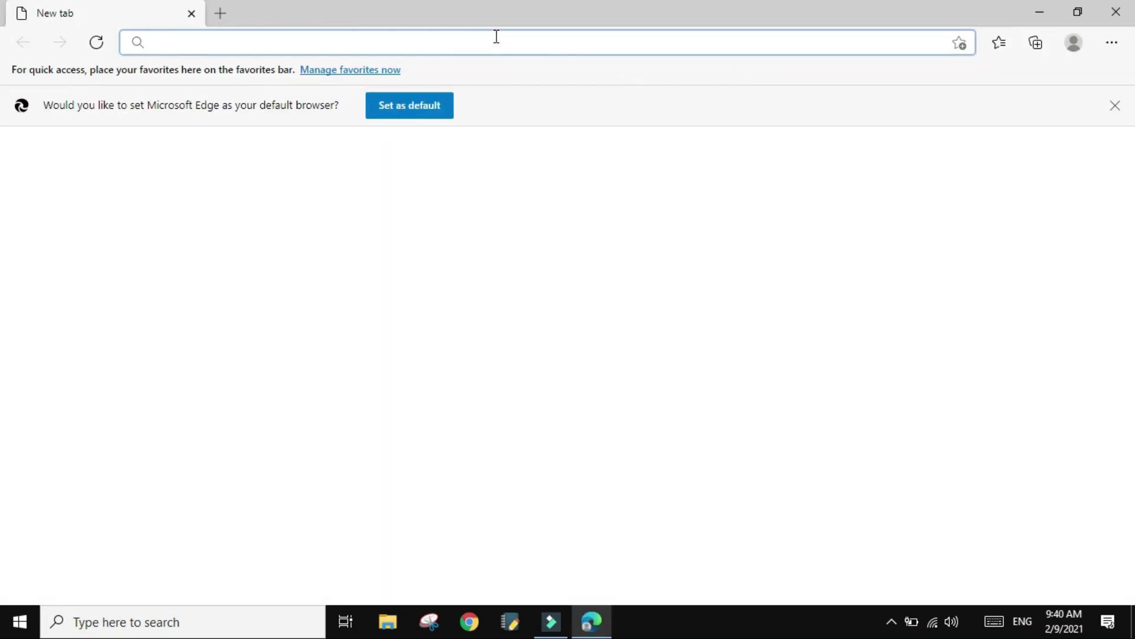
pyautogui.write('google ch')
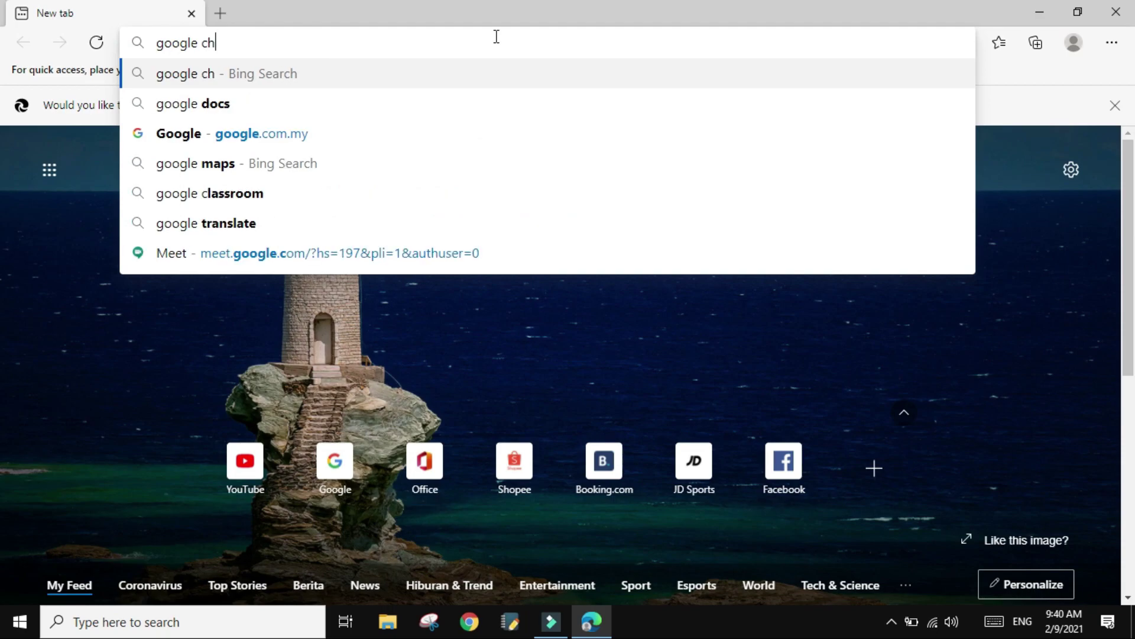
pyautogui.write('rome')
pyautogui.press('Return')
pyautogui.click(315, 386)
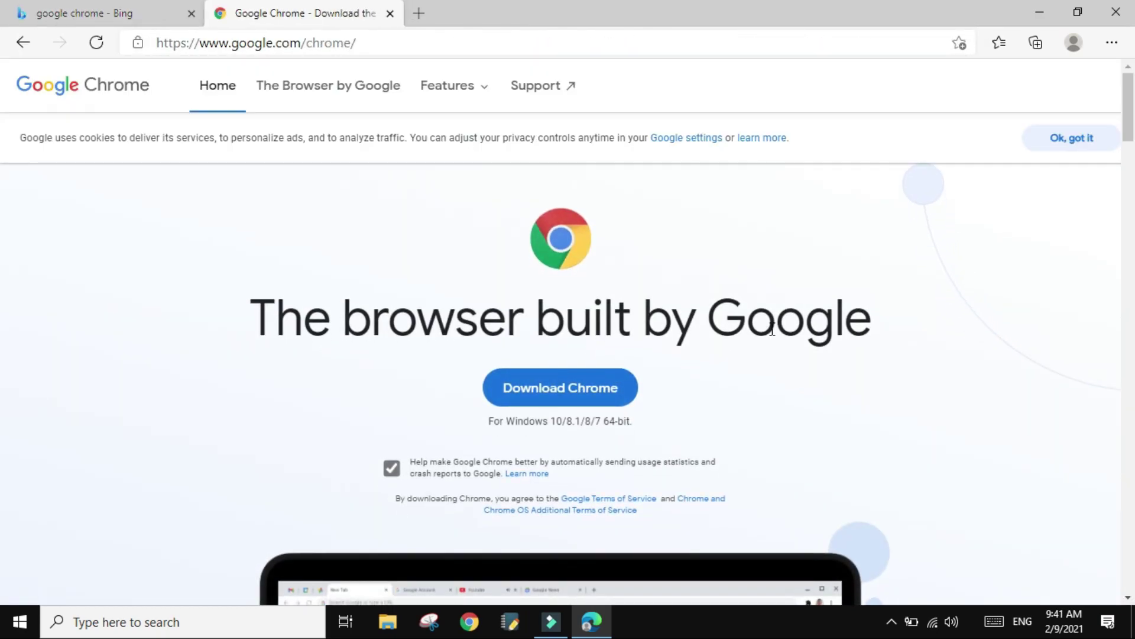
# - Download ChromeSetup.exe, run it without administrator privileges, and close Edge
pyautogui.click(564, 363)
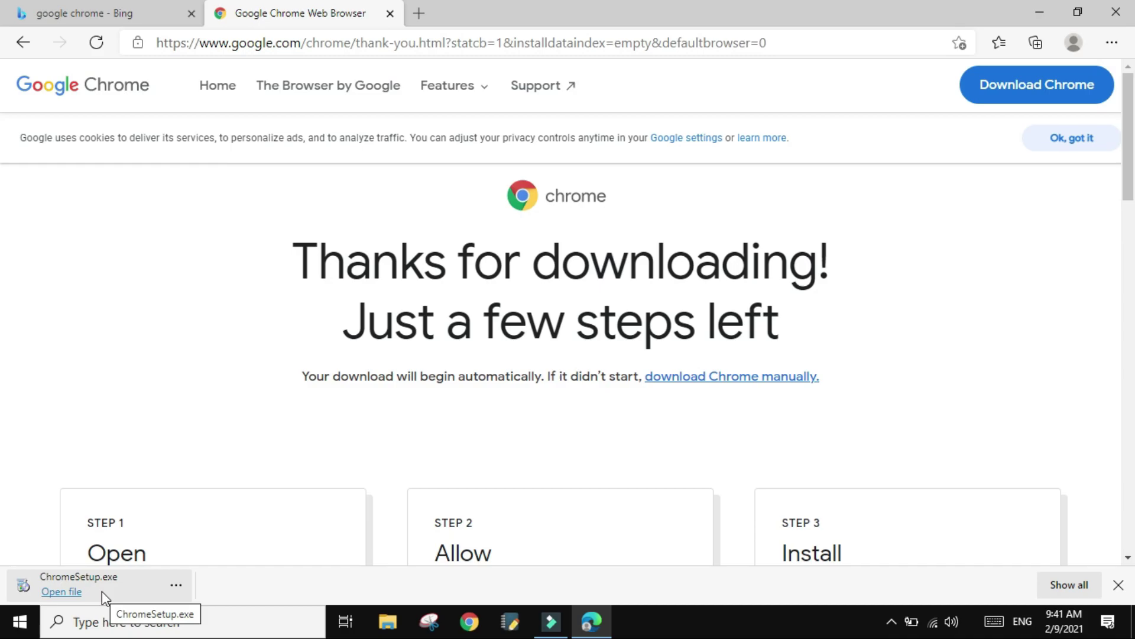
pyautogui.click(101, 590)
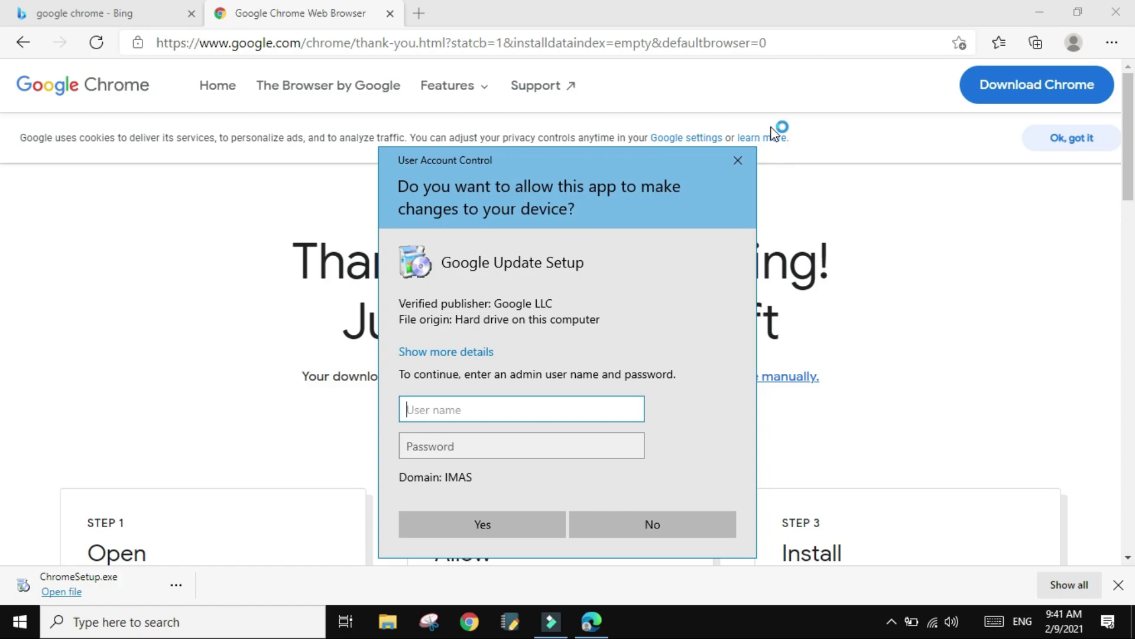
pyautogui.click(737, 160)
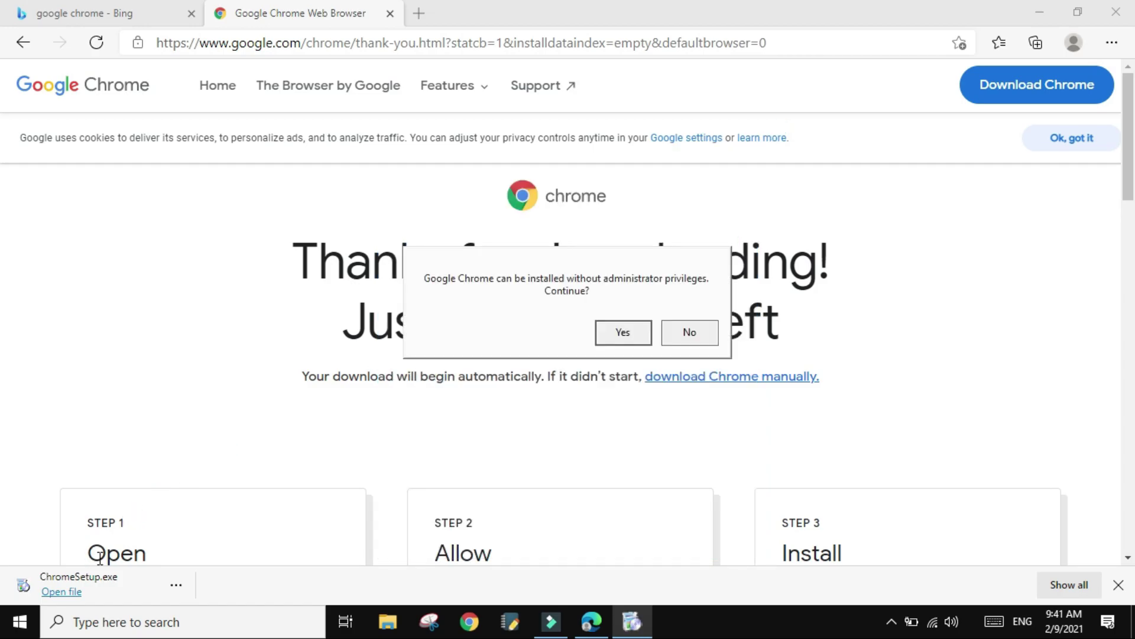
pyautogui.press('Return')
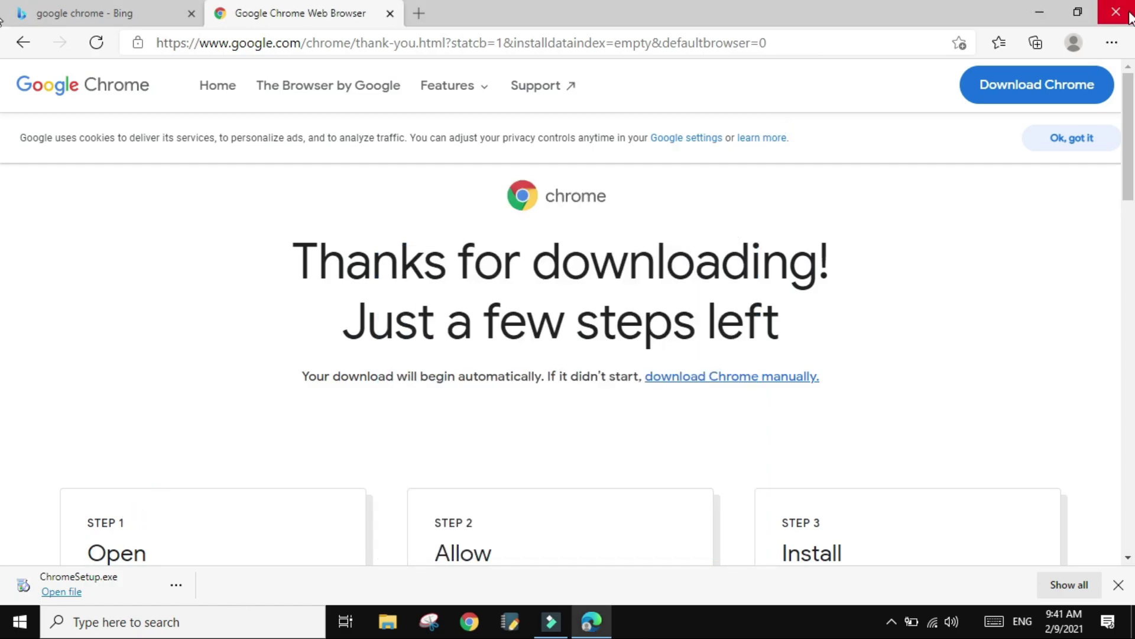
pyautogui.click(1118, 585)
# - Launch Chrome from the desktop, inspect the profile menu and Google account panel, and leave the profile menu open
pyautogui.click(1116, 12)
pyautogui.doubleClick(46, 283)
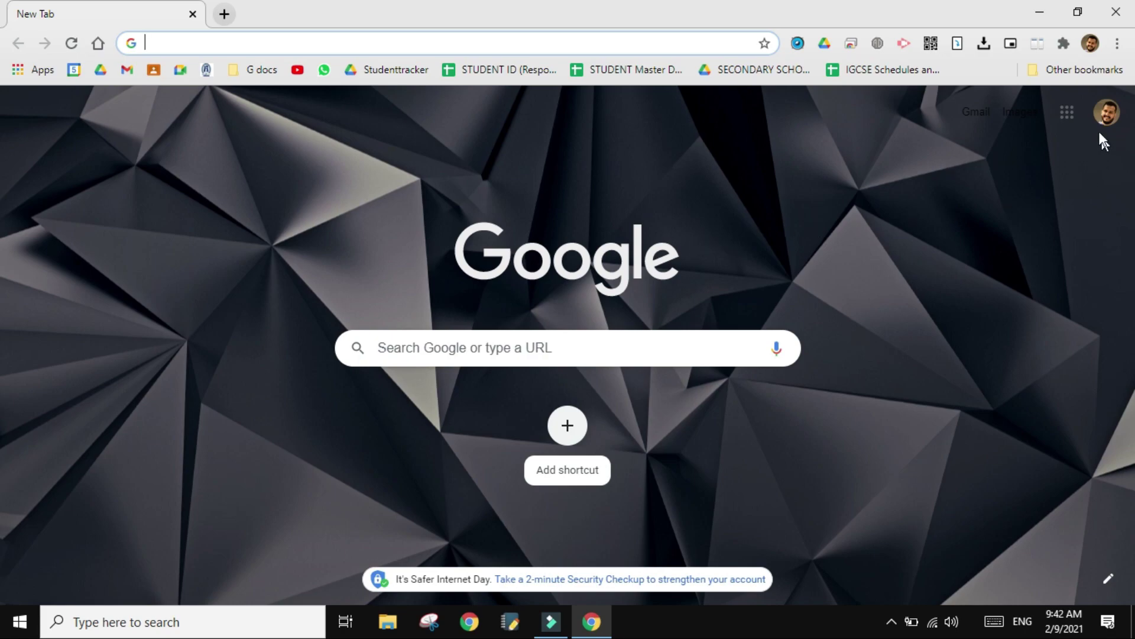
pyautogui.click(1091, 51)
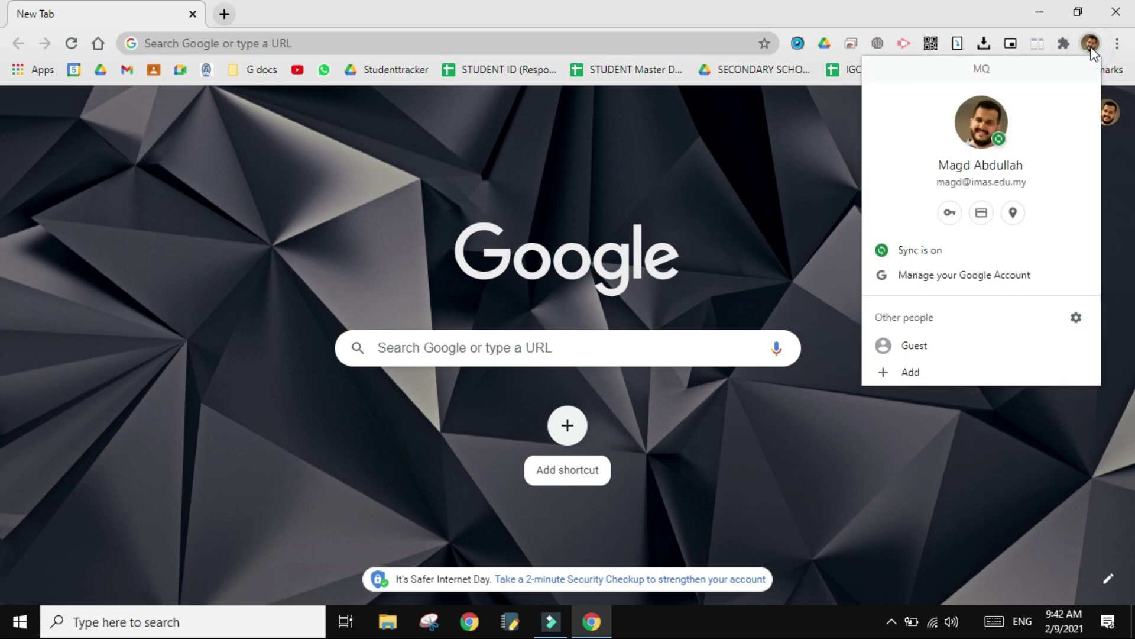
pyautogui.click(1091, 46)
pyautogui.click(1114, 113)
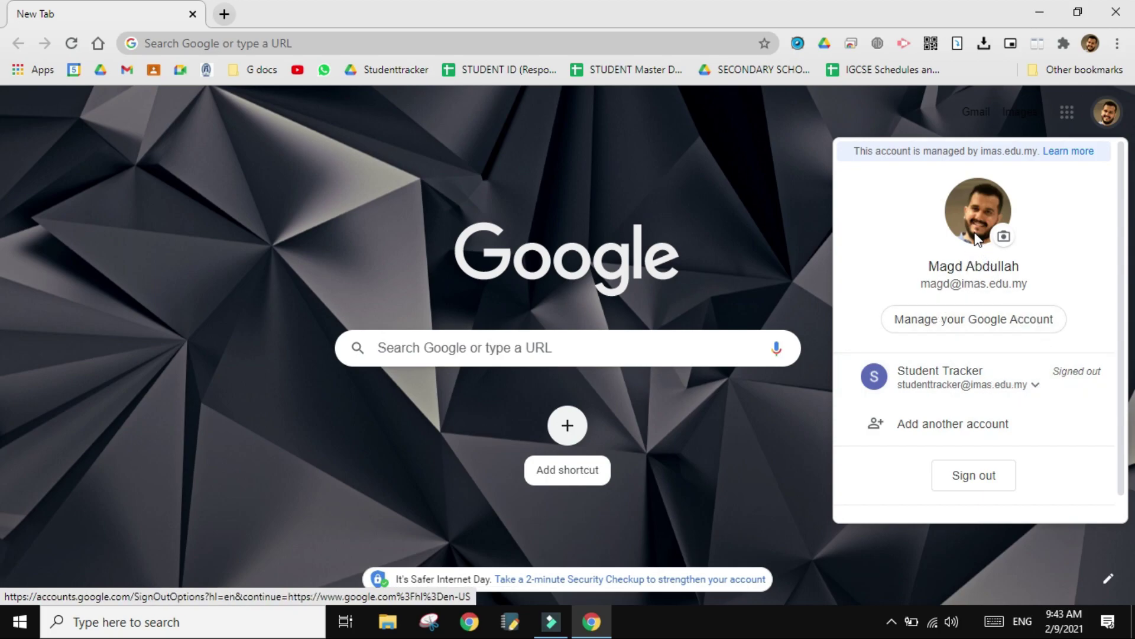
pyautogui.click(695, 223)
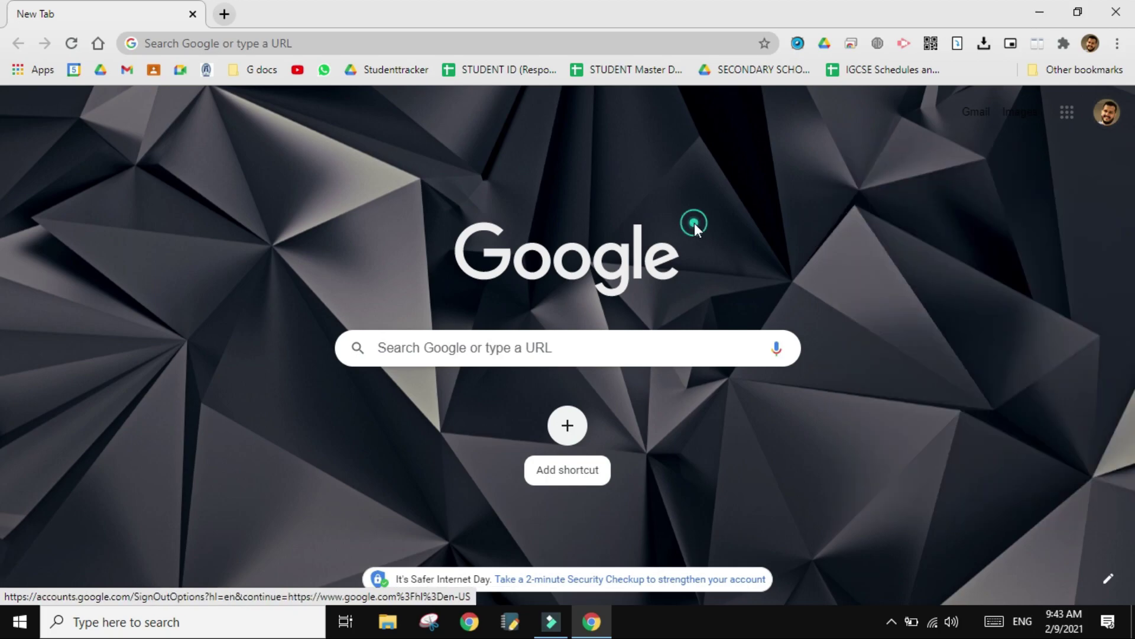
pyautogui.click(1091, 45)
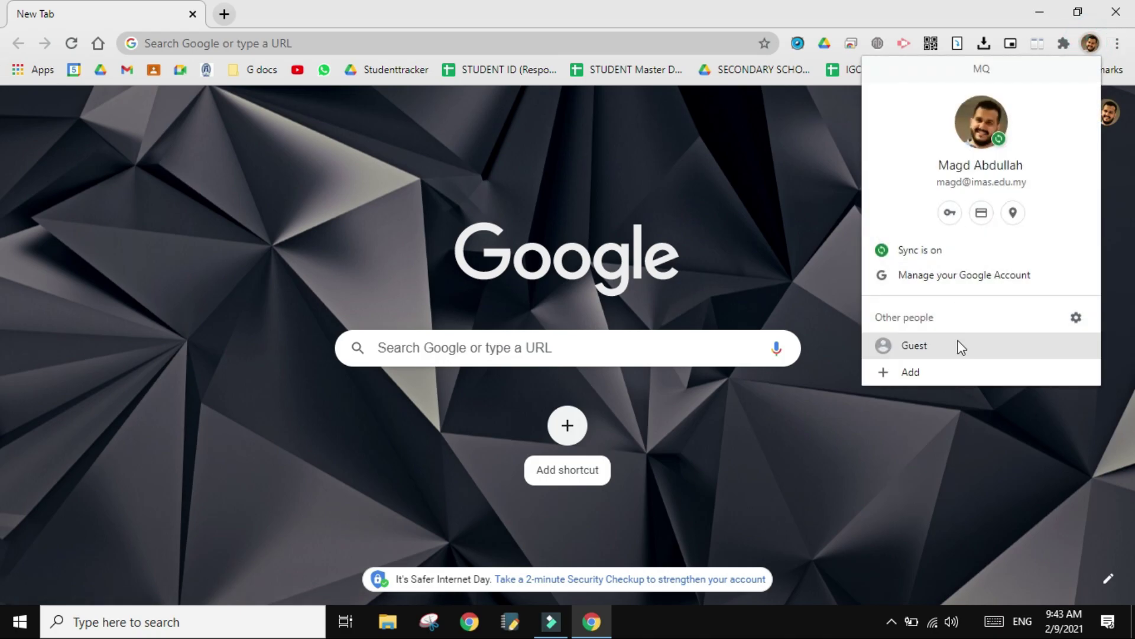
pyautogui.click(767, 147)
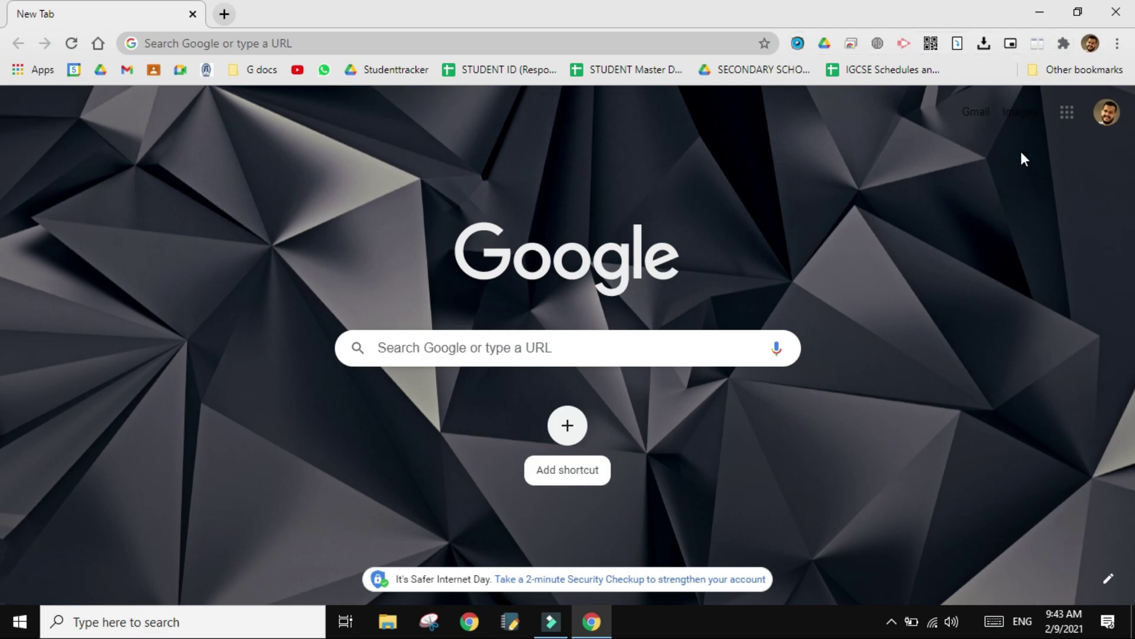
pyautogui.click(1086, 47)
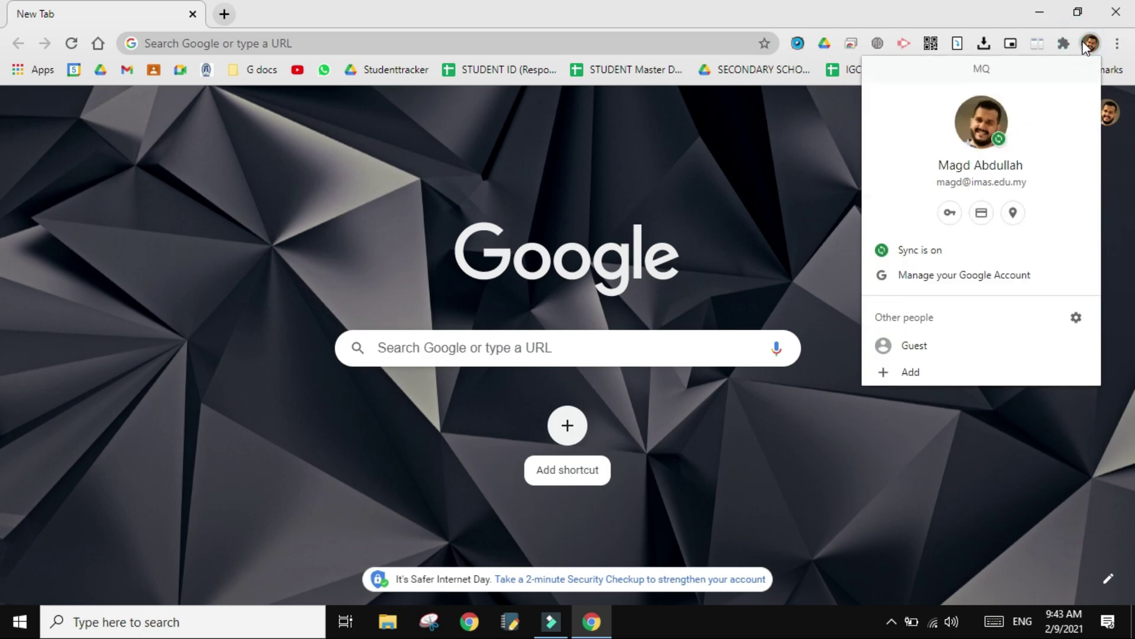
# - Add a new person profile with a typed name, then choose 'Already a Chrome user? Sign in'
pyautogui.click(907, 371)
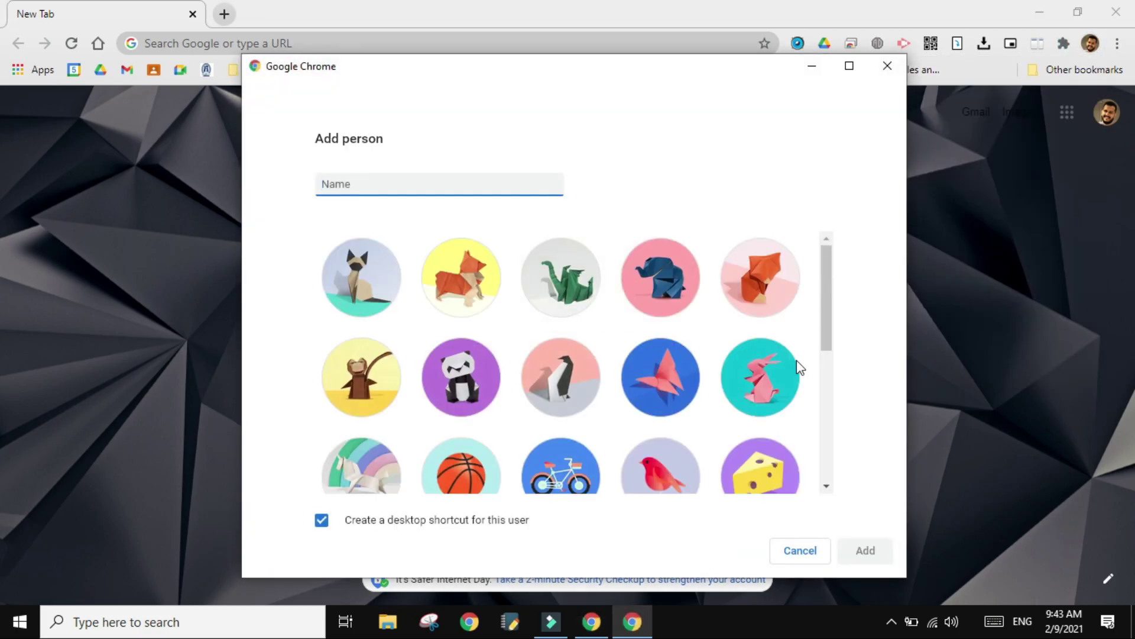
pyautogui.write('m')
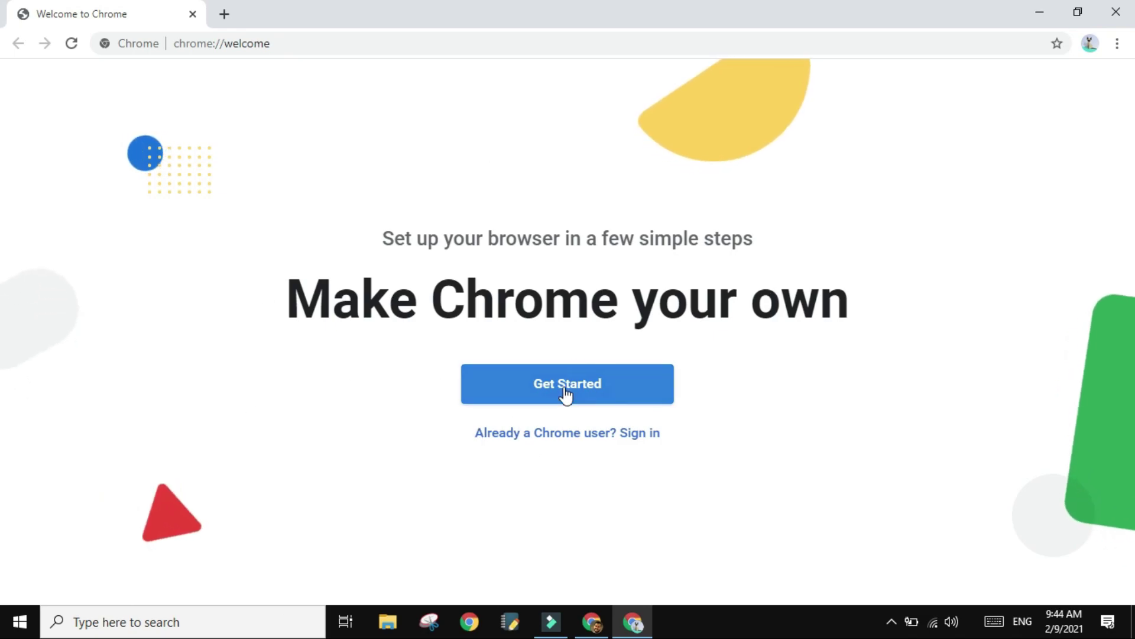
pyautogui.click(542, 437)
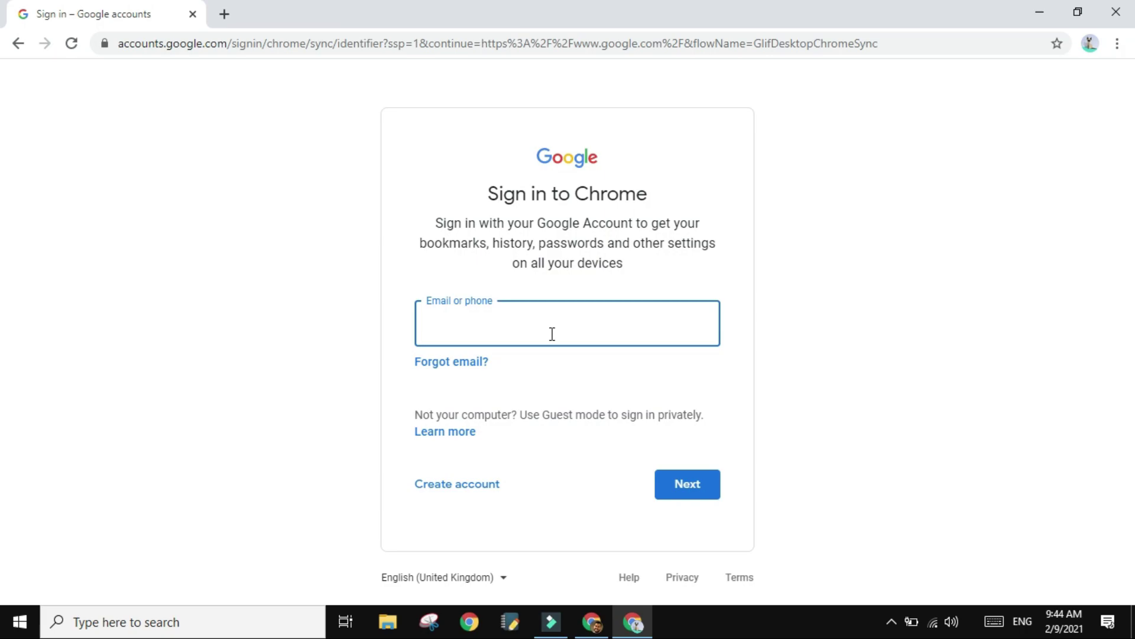
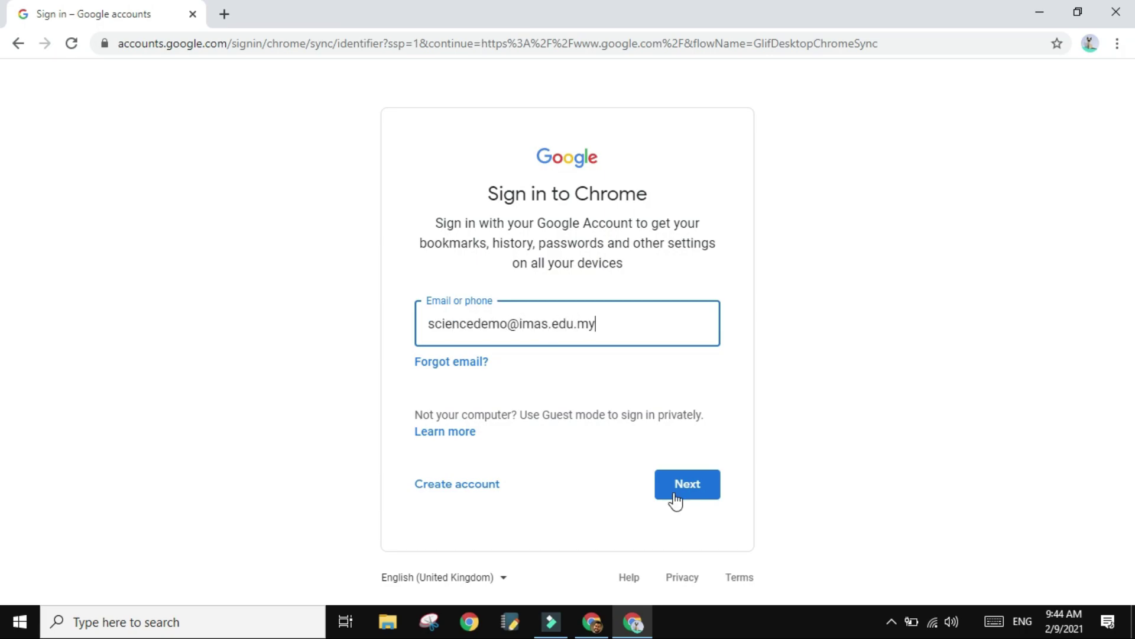
# - Sign in with the school account's e-mail and password, link existing data, and turn on sync
pyautogui.click(675, 495)
pyautogui.write('*********')
pyautogui.click(703, 434)
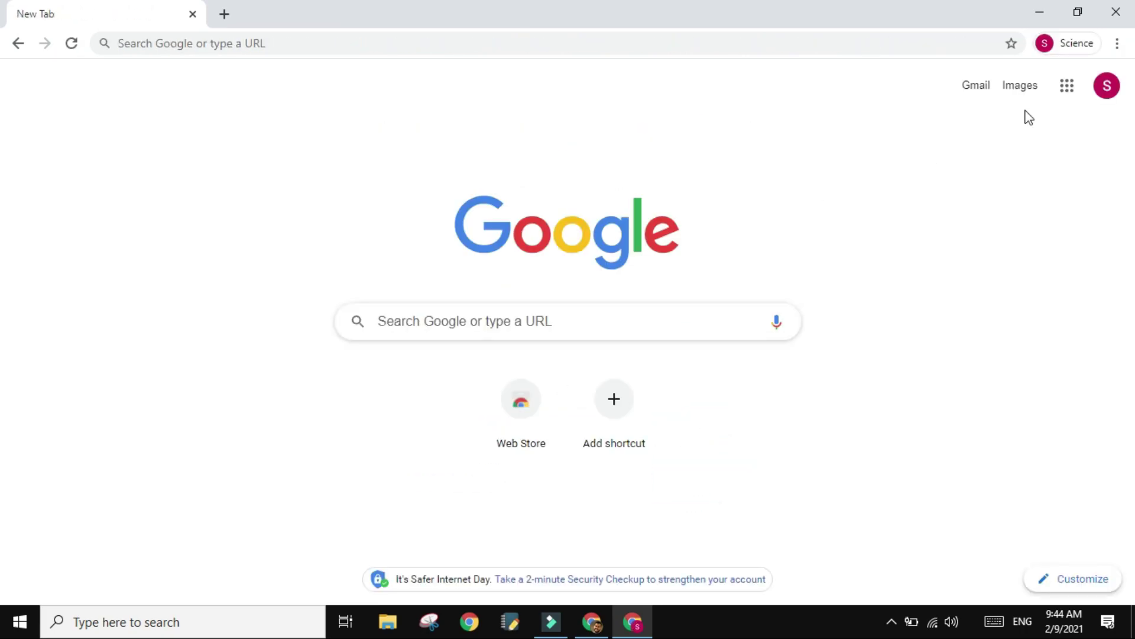
pyautogui.click(656, 283)
pyautogui.click(675, 415)
# - Check the new profile's menu and account panel, then close all Chrome windows
pyautogui.click(1076, 51)
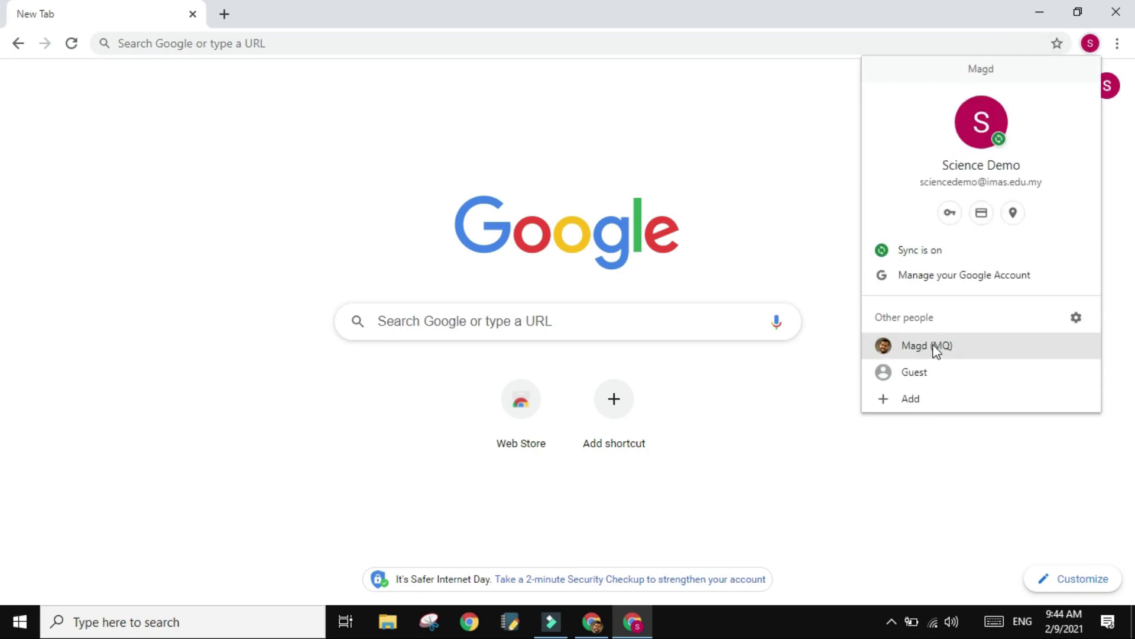
pyautogui.click(850, 260)
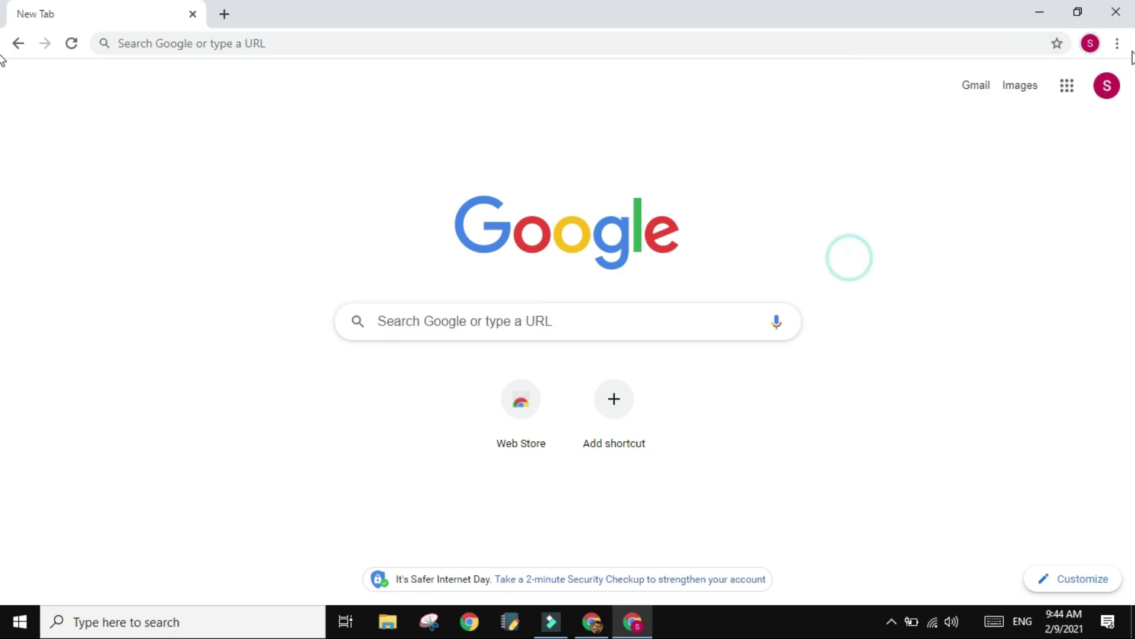
pyautogui.click(1107, 88)
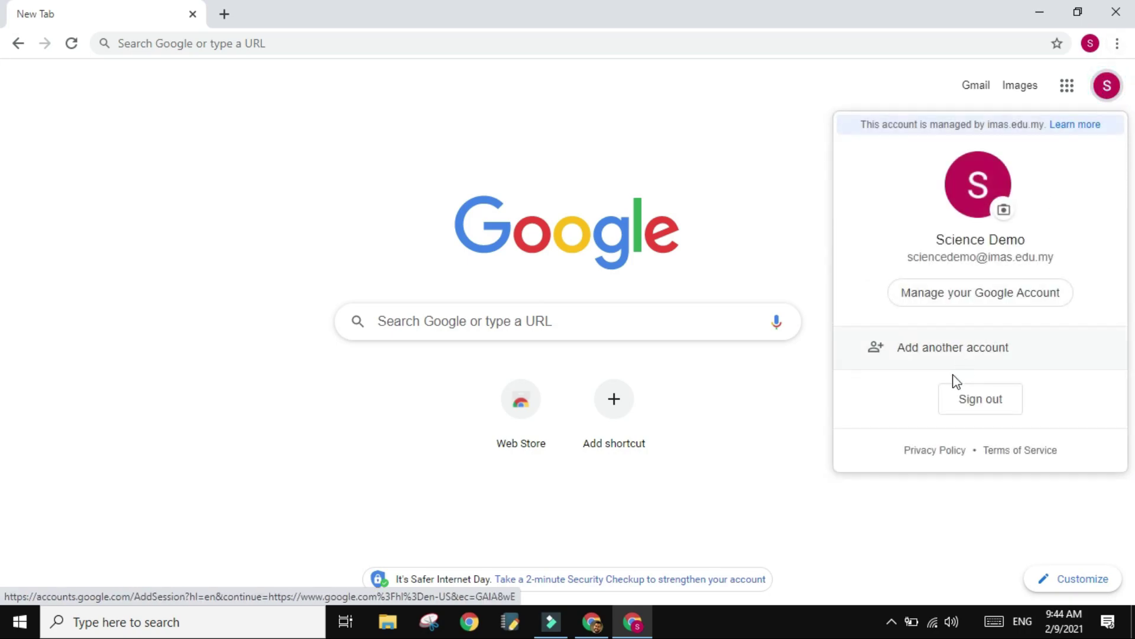
pyautogui.click(1117, 8)
pyautogui.click(1117, 7)
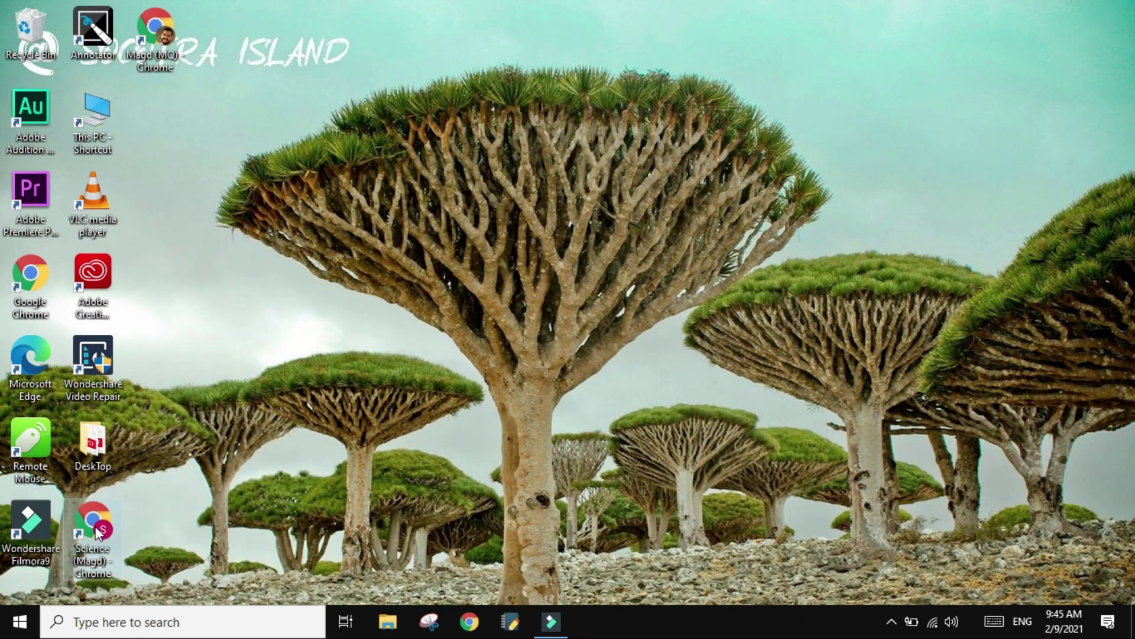
# - Launch Chrome from the Science profile's desktop shortcut
pyautogui.click(144, 28)
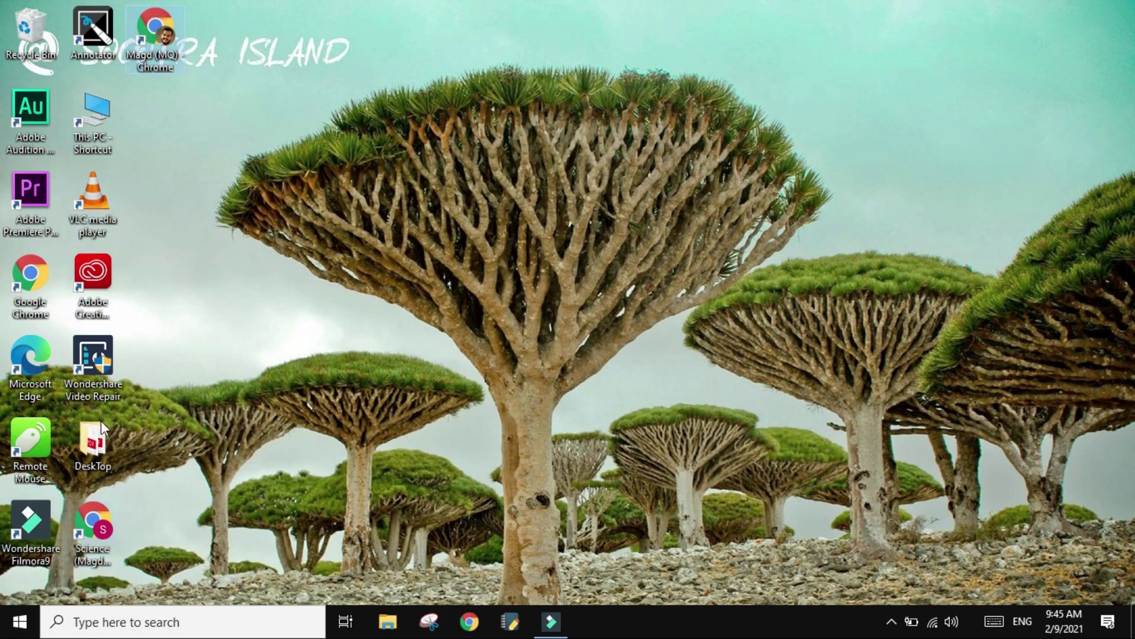
pyautogui.click(95, 516)
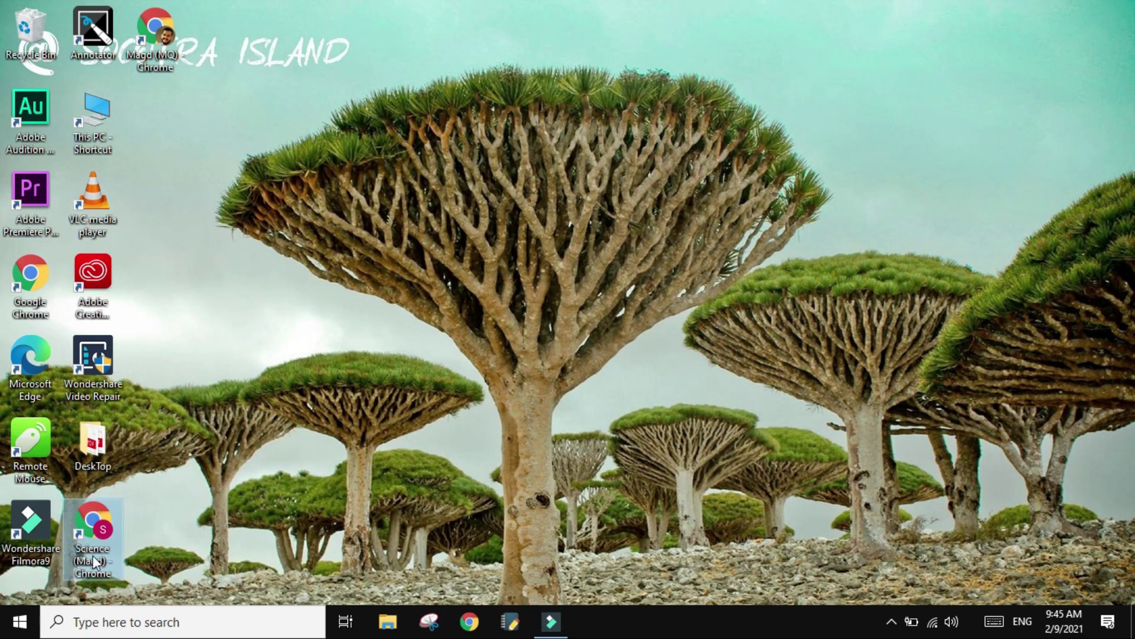
pyautogui.click(167, 37)
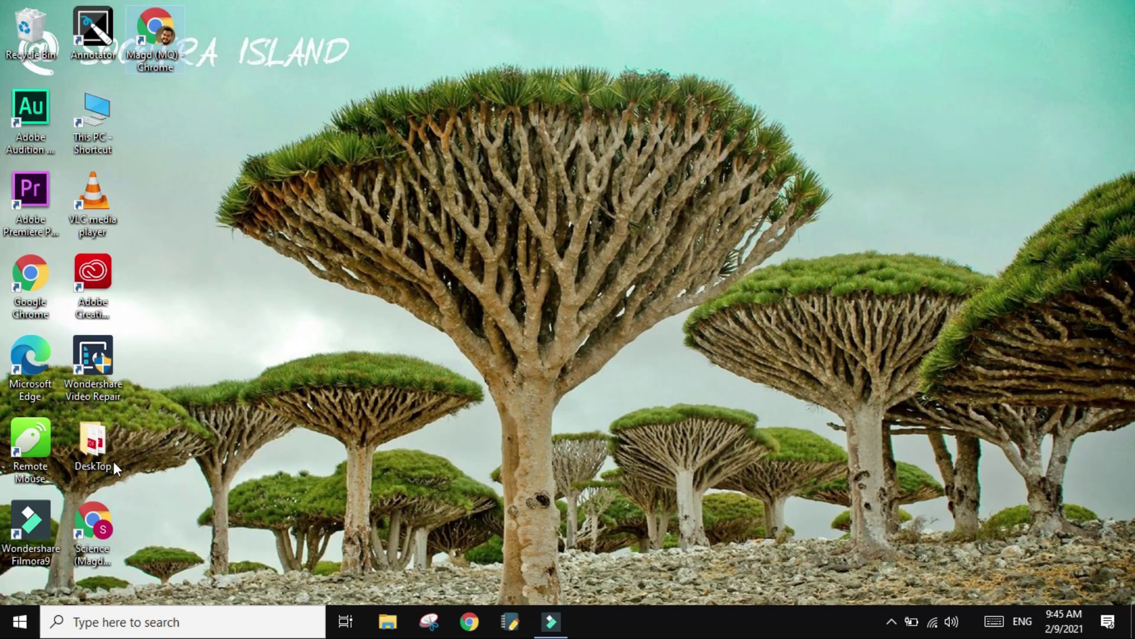
pyautogui.click(103, 526)
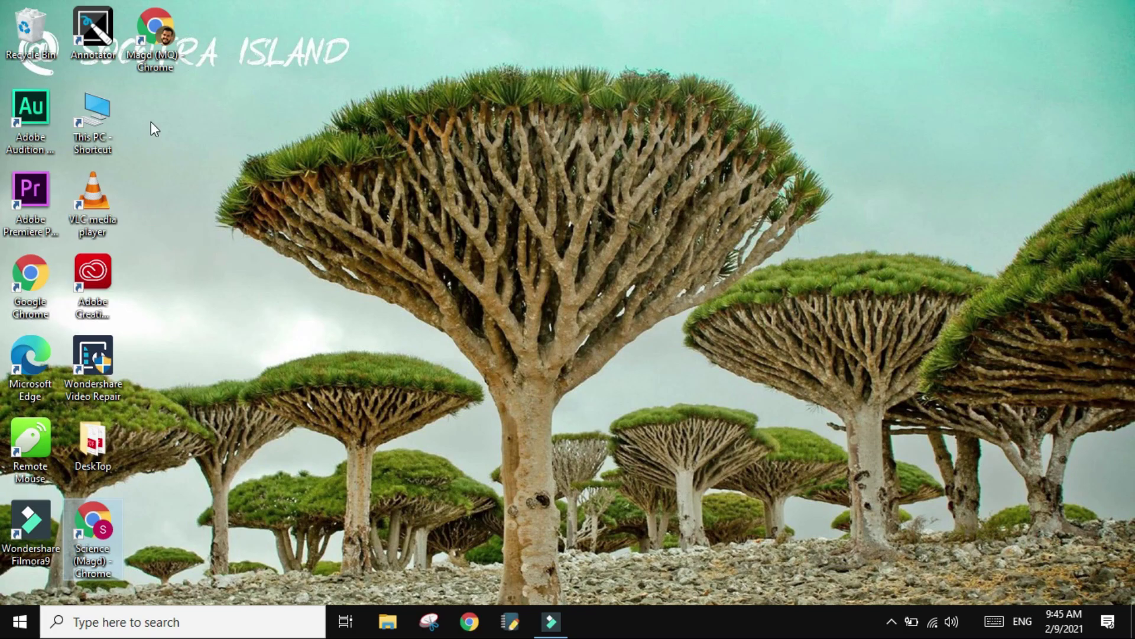
pyautogui.doubleClick(105, 538)
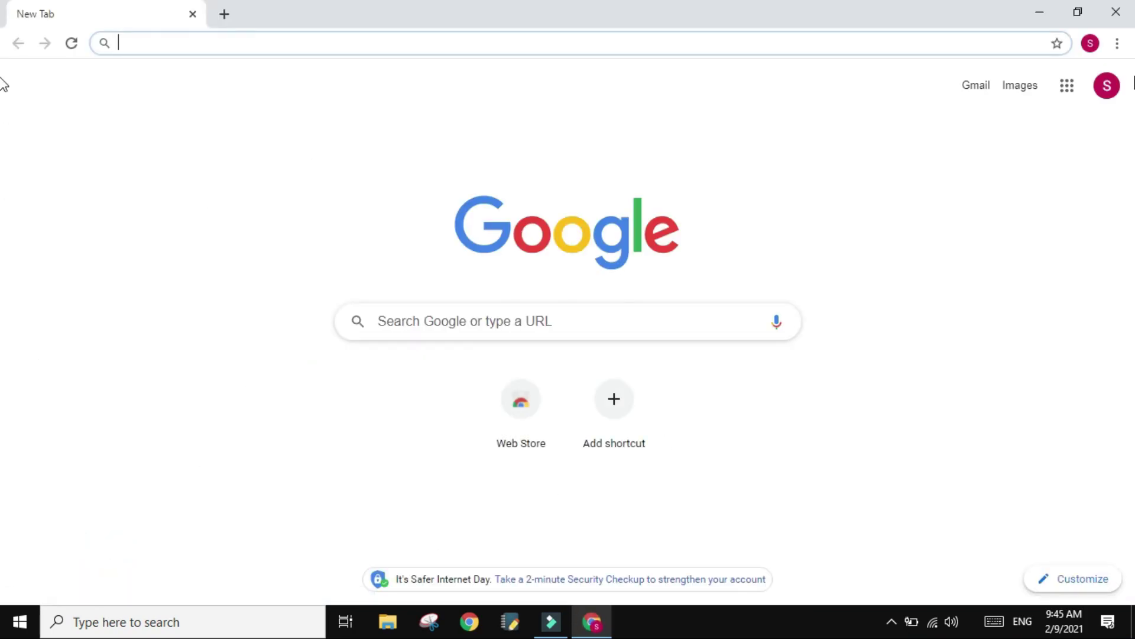
# - Check the signed-in account, then search 'autoproctor' and open the AutoProctor website result
pyautogui.click(1106, 88)
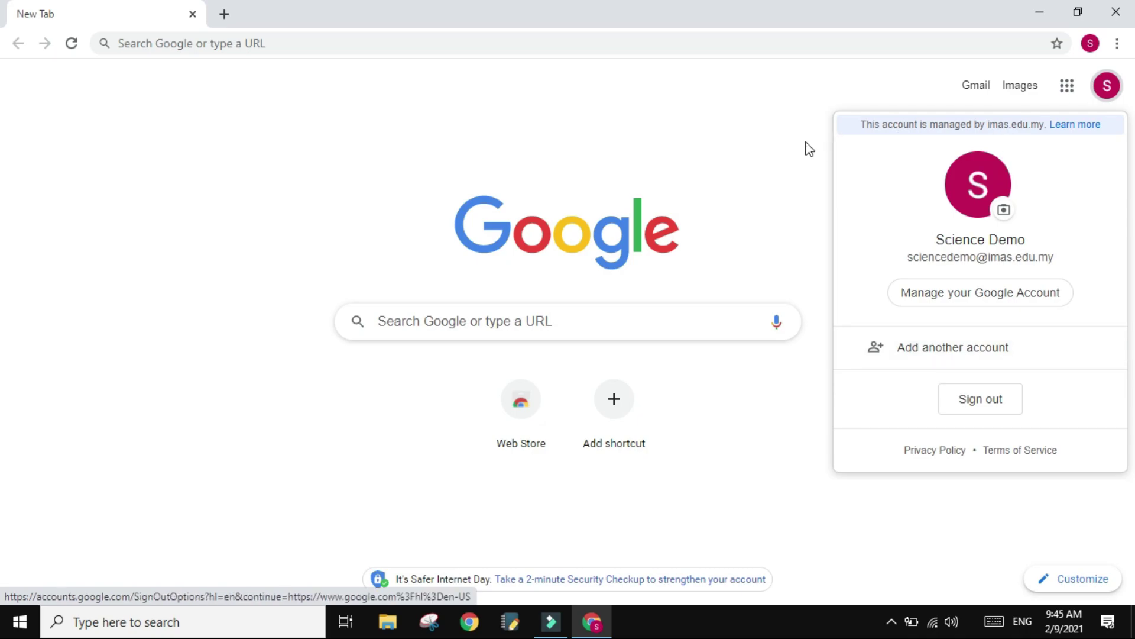
pyautogui.click(787, 144)
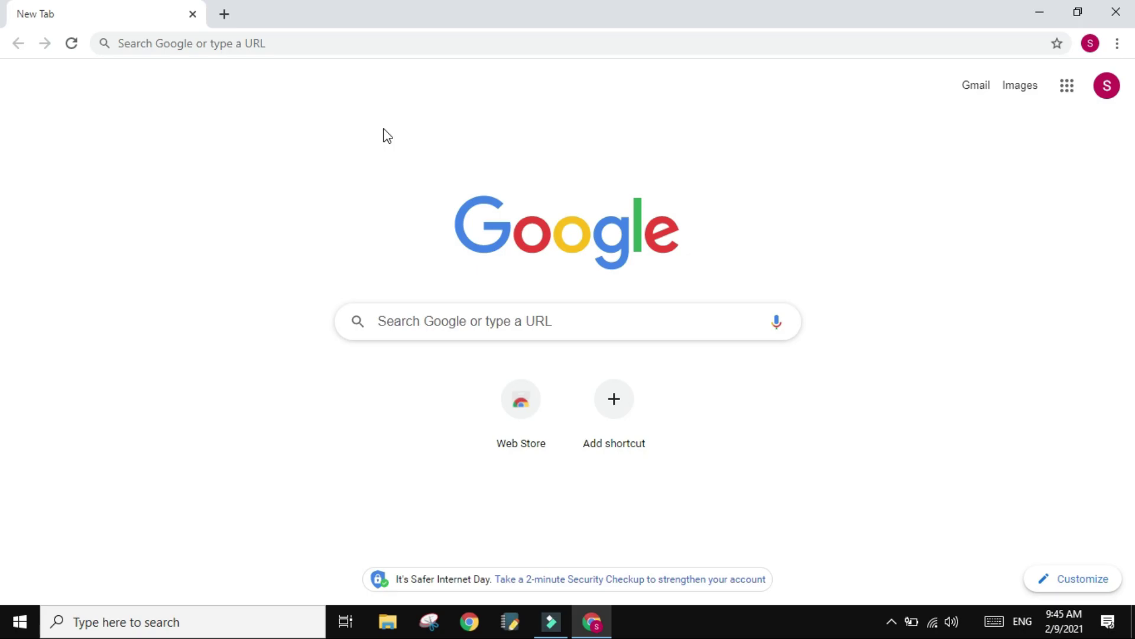
pyautogui.click(332, 49)
pyautogui.write('a')
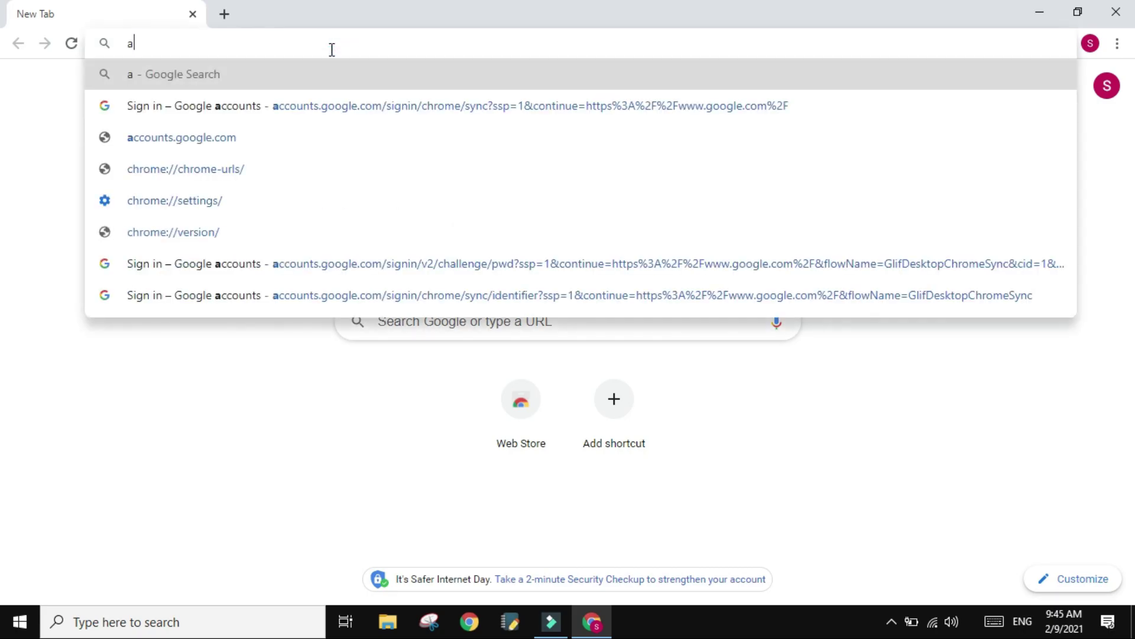
pyautogui.write('utoproctor')
pyautogui.press('Return')
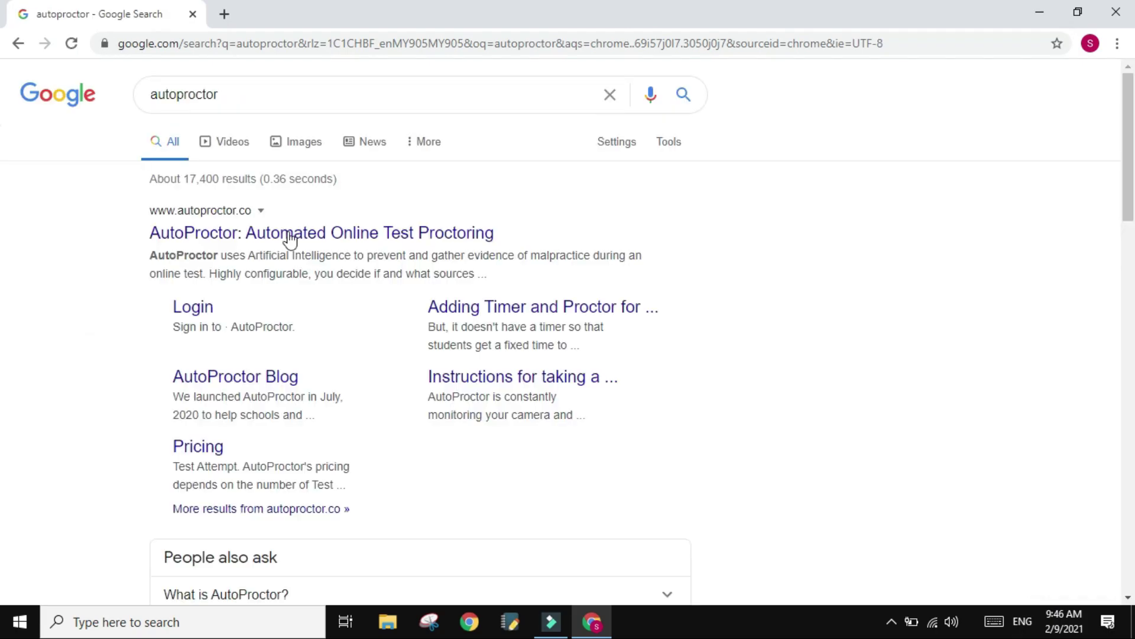
pyautogui.click(287, 235)
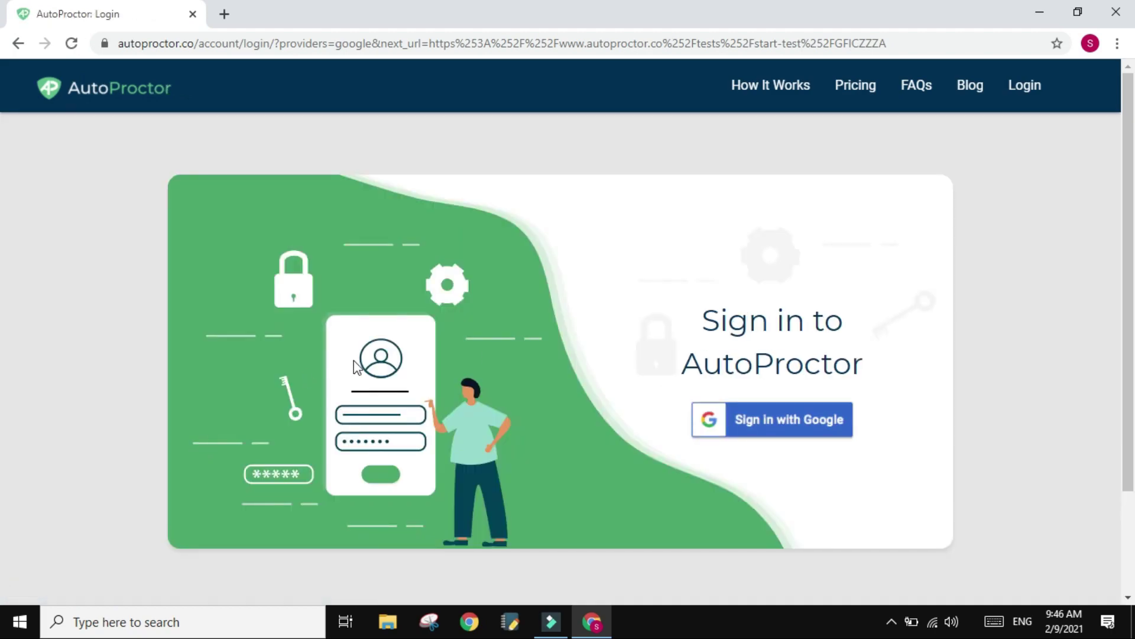
# - Sign in to AutoProctor with Google to reach the How to Take the Test video
pyautogui.click(777, 421)
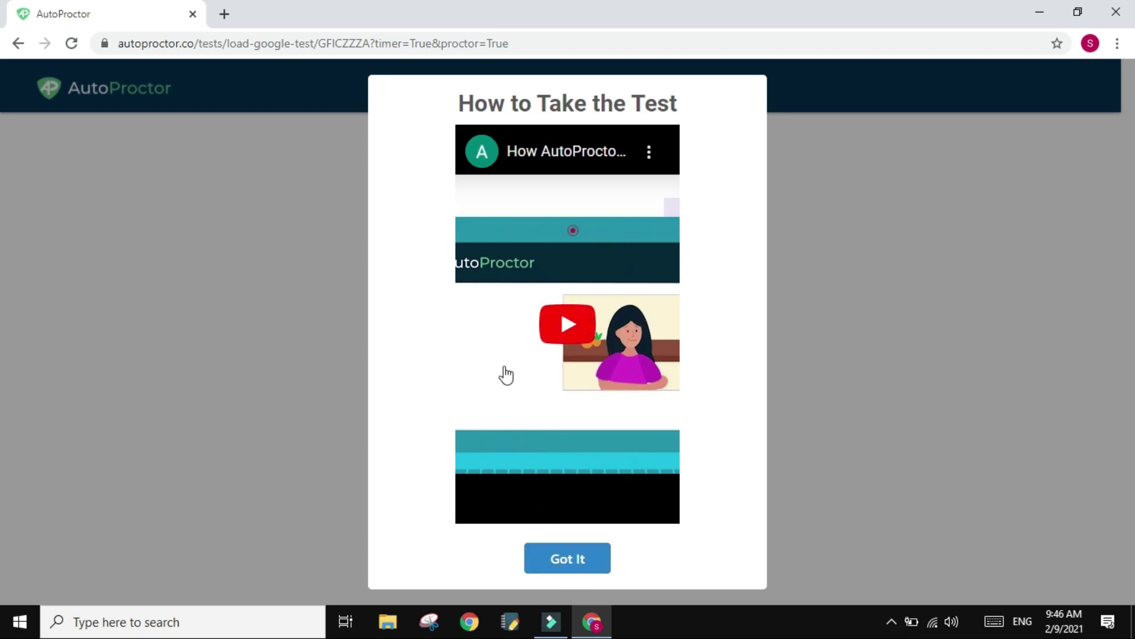
# - Dismiss the video, allow microphone and camera, and share the entire screen to start the test
pyautogui.click(561, 559)
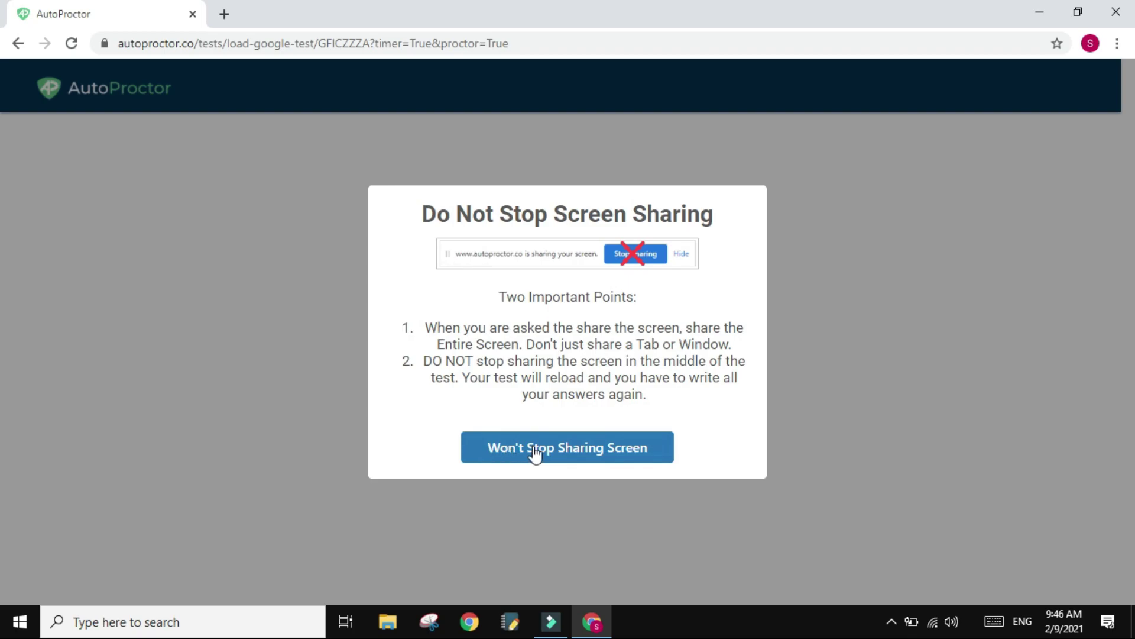
pyautogui.click(535, 454)
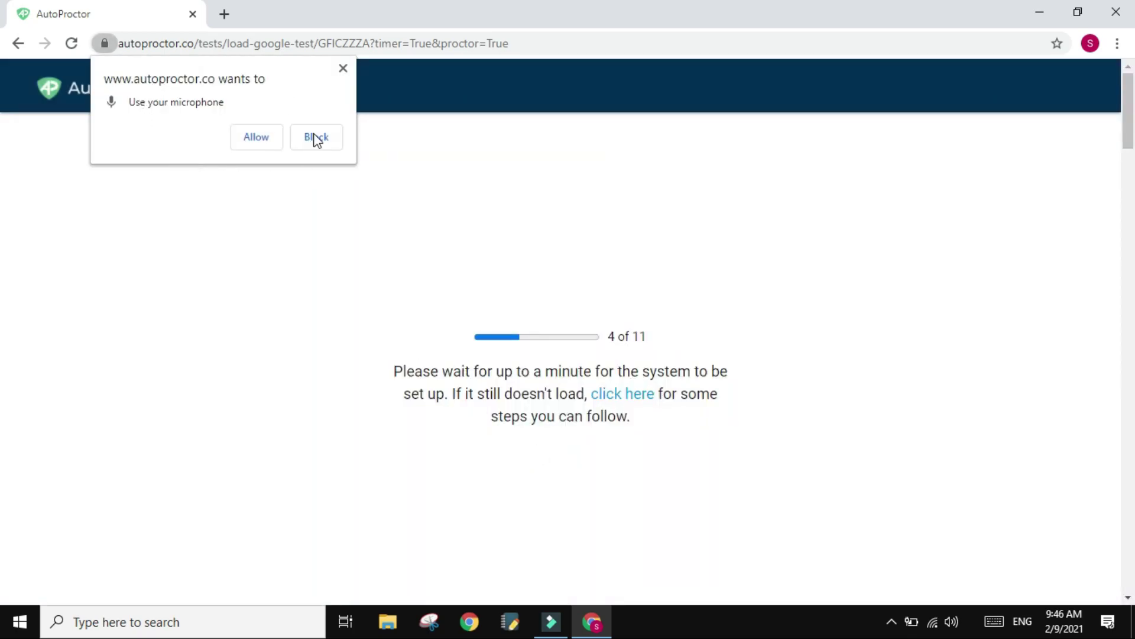
pyautogui.click(249, 138)
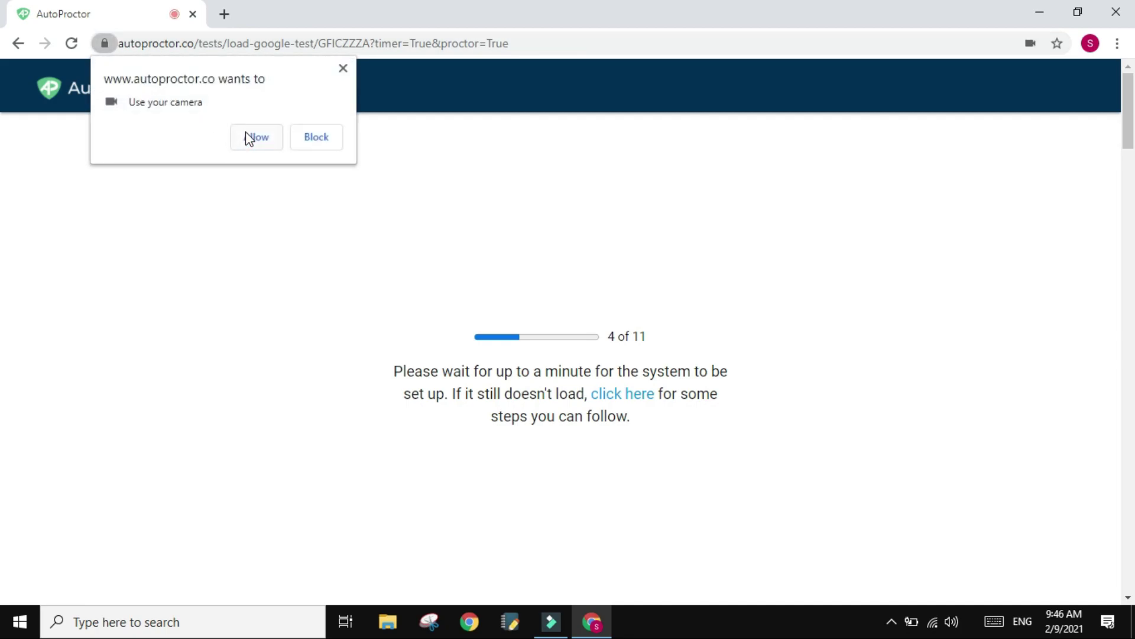
pyautogui.click(249, 139)
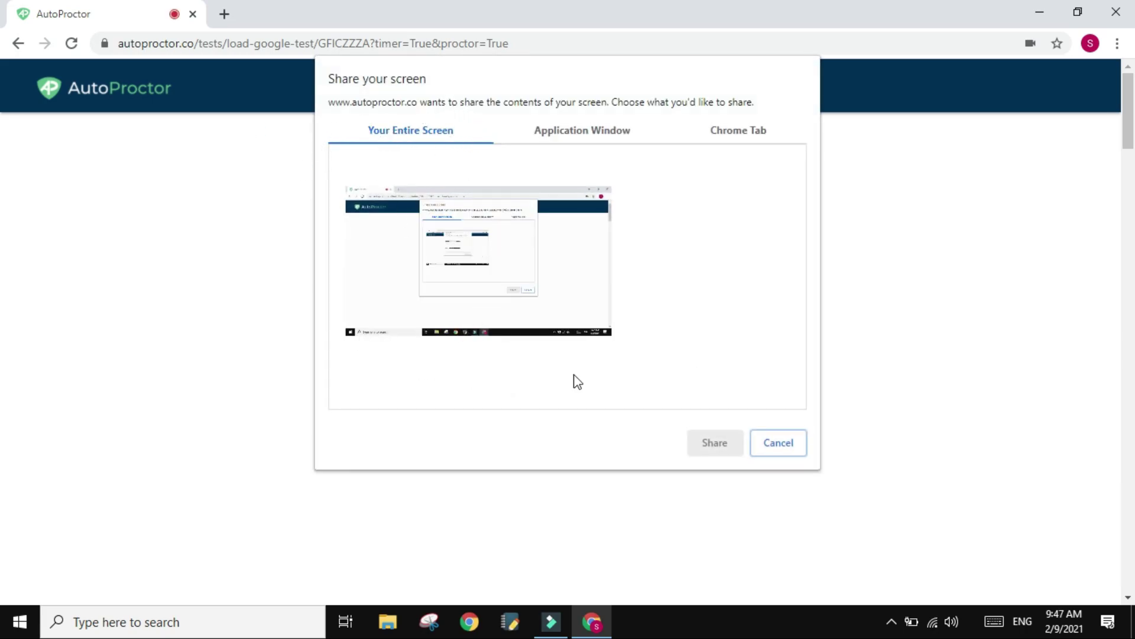
pyautogui.click(502, 261)
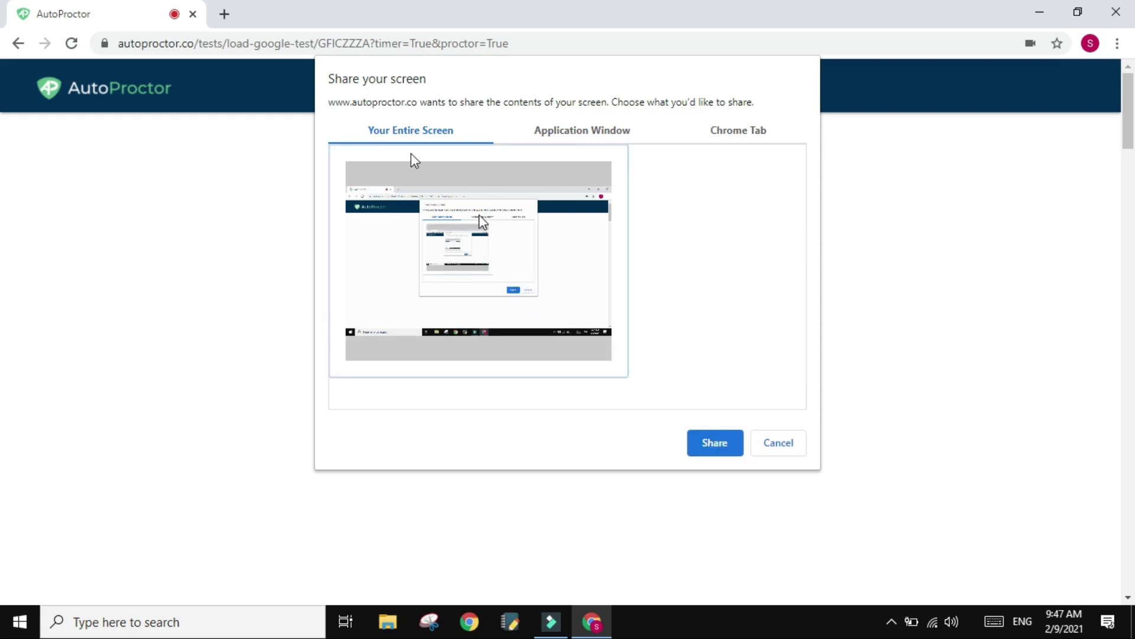
pyautogui.click(719, 450)
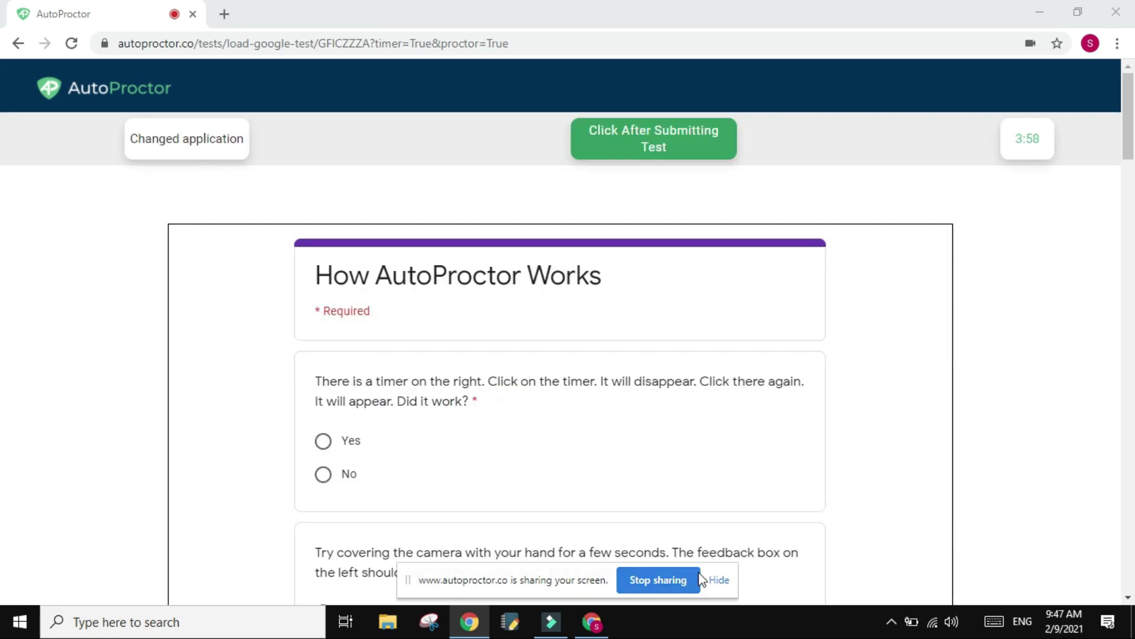
# - Hide the screen-sharing notice and scroll through the test form
pyautogui.click(718, 580)
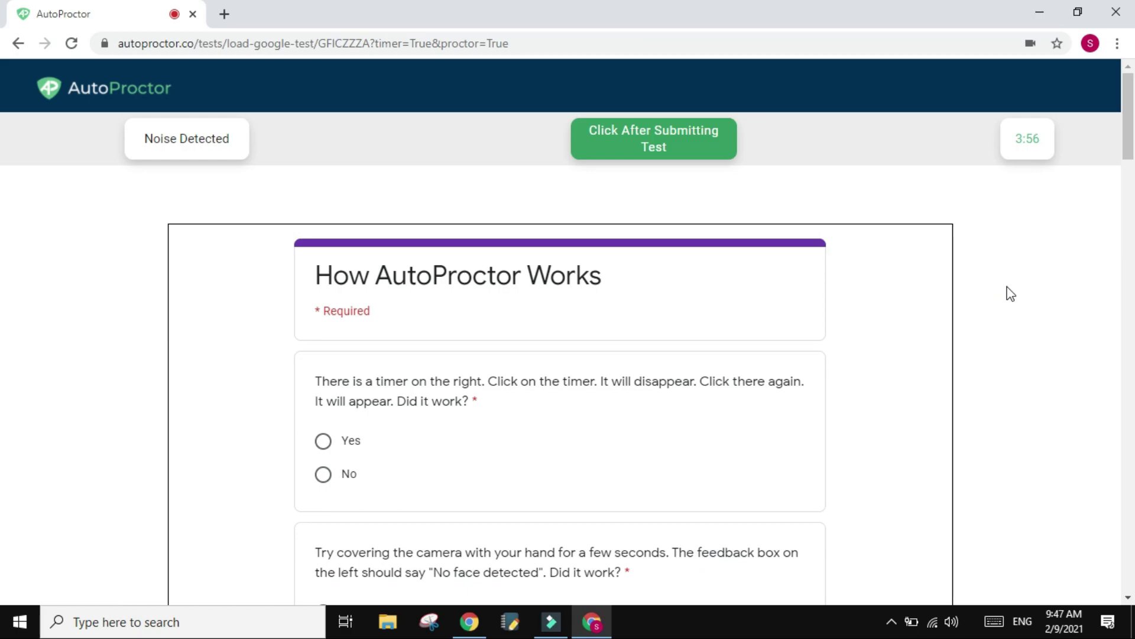
pyautogui.scroll(-4, 376, 372)
pyautogui.scroll(3, 376, 371)
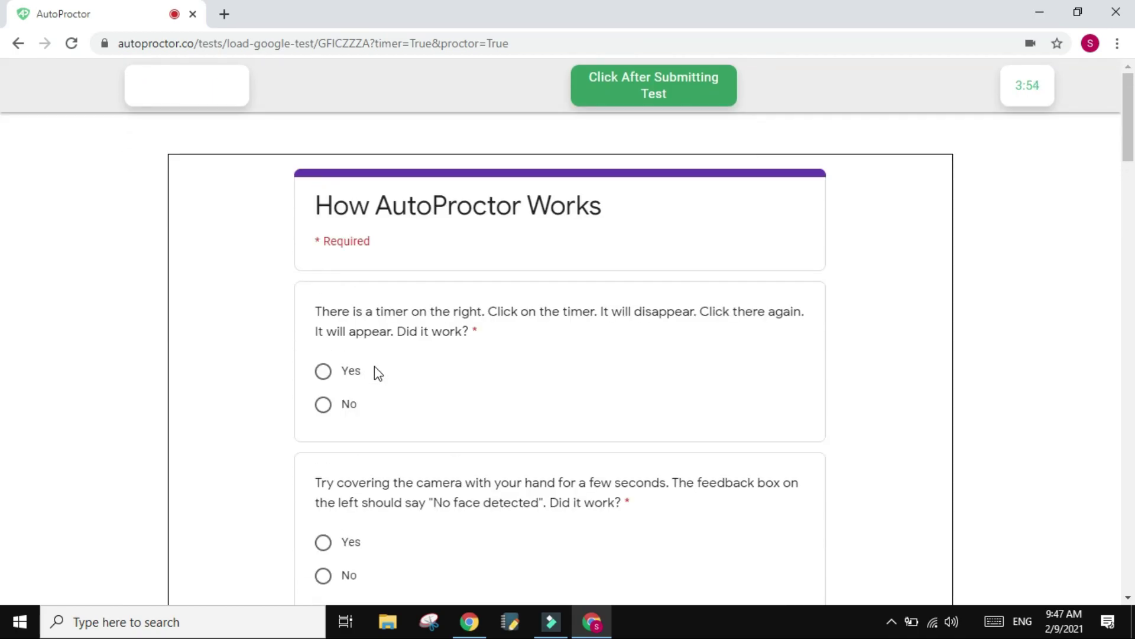
pyautogui.scroll(-4, 376, 372)
pyautogui.scroll(-7, 374, 367)
pyautogui.scroll(11, 375, 366)
pyautogui.scroll(-3, 260, 188)
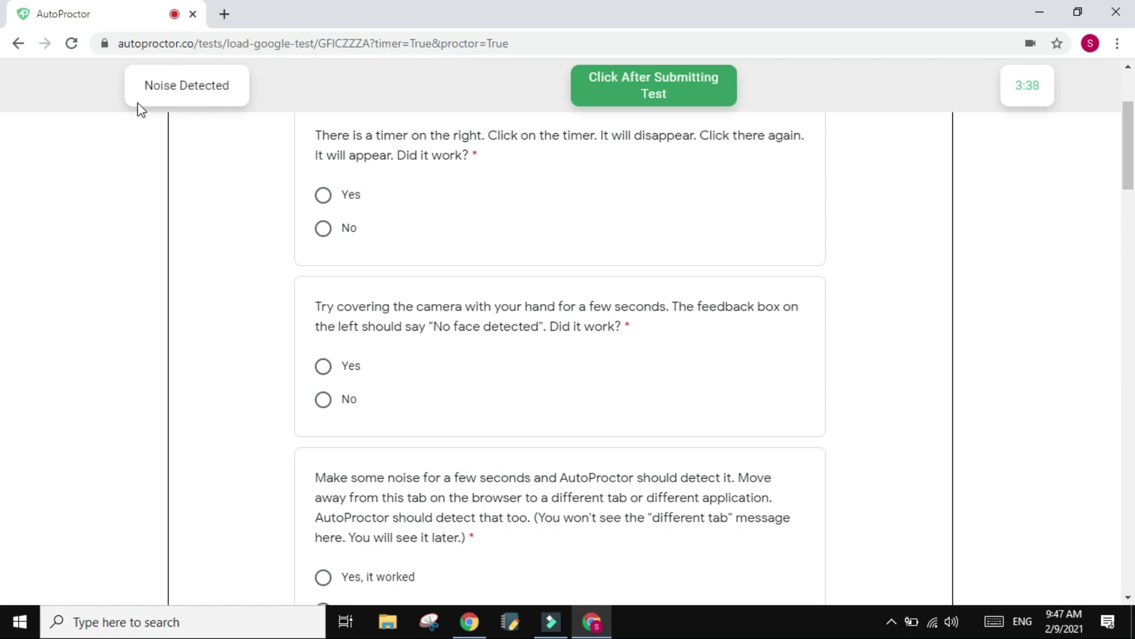
# - Open a New Tab and switch back and forth between it and the AutoProctor tab
pyautogui.click(224, 14)
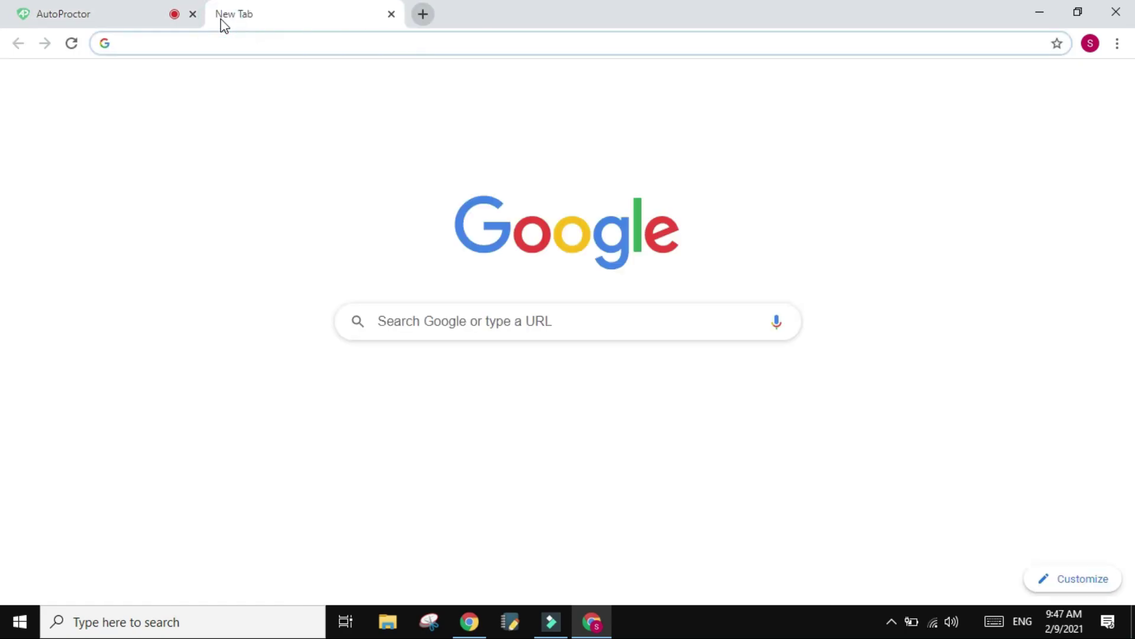
pyautogui.click(174, 10)
pyautogui.click(293, 13)
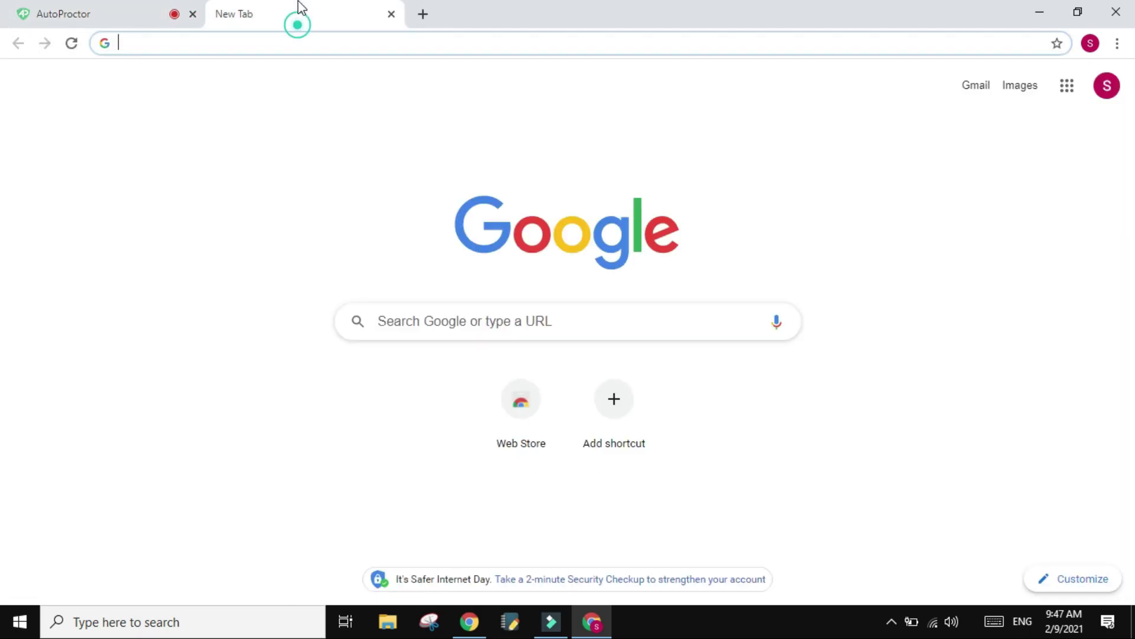
pyautogui.click(120, 9)
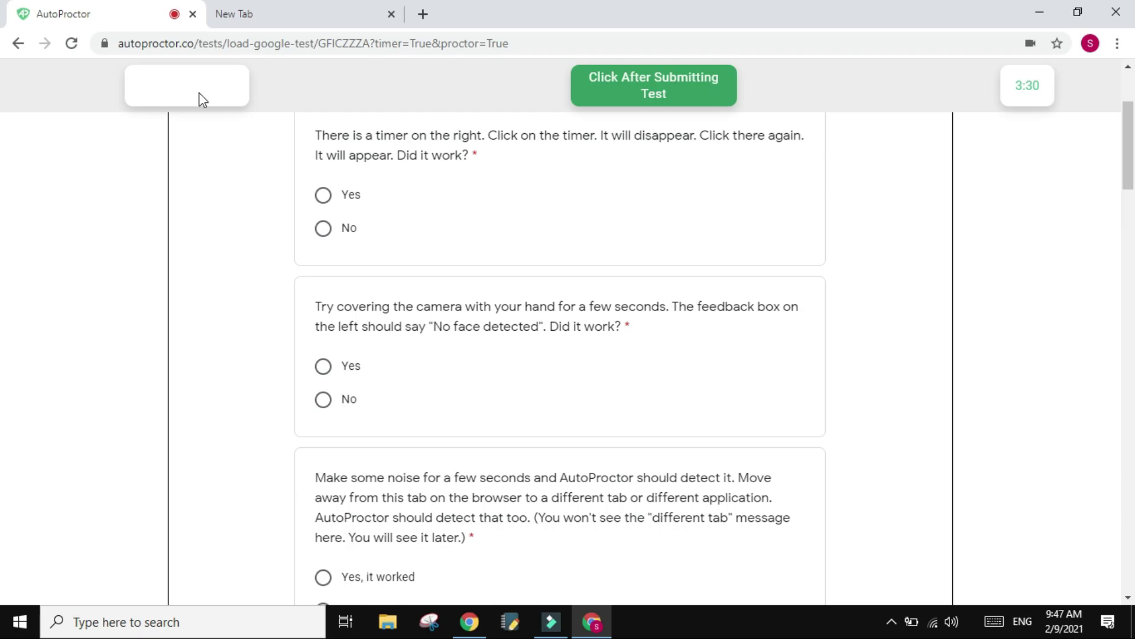
pyautogui.click(308, 11)
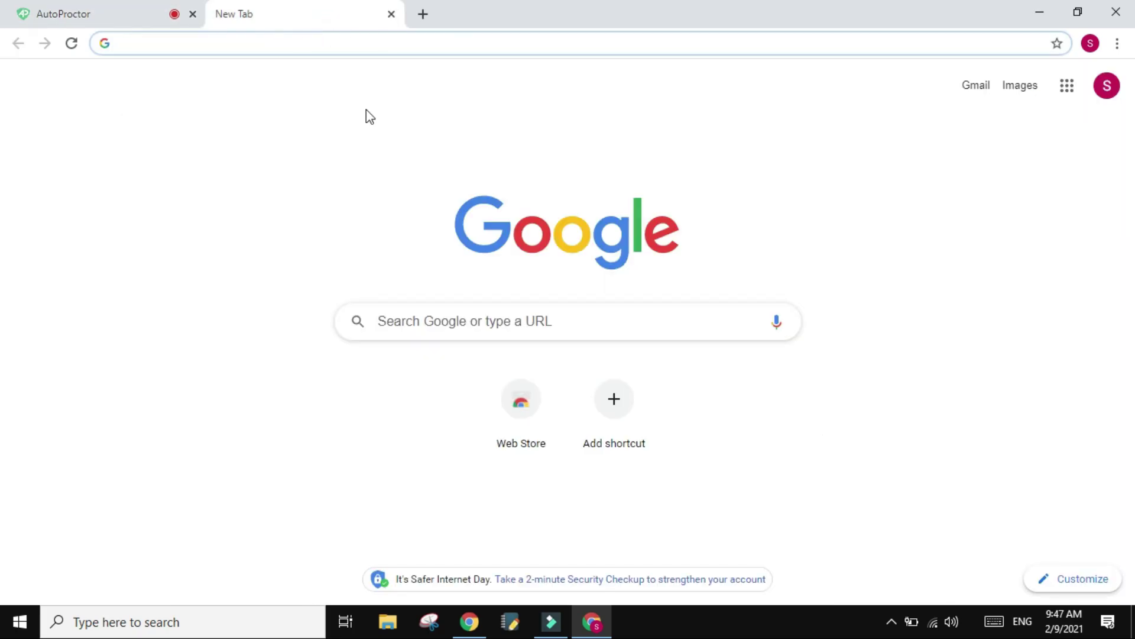
pyautogui.click(117, 11)
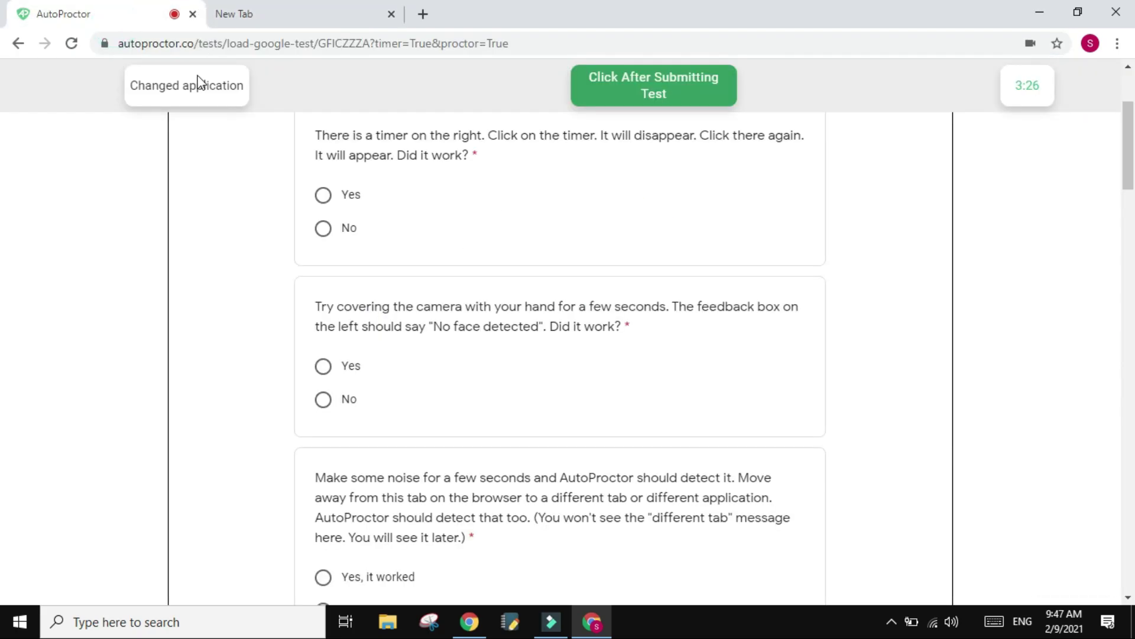
pyautogui.moveTo(294, 17); pyautogui.dragTo(325, 7)
# - Return to the AutoProctor test tab and hide, then redisplay, the test timer
pyautogui.click(142, 7)
pyautogui.scroll(2, 455, 178)
pyautogui.scroll(-12, 420, 391)
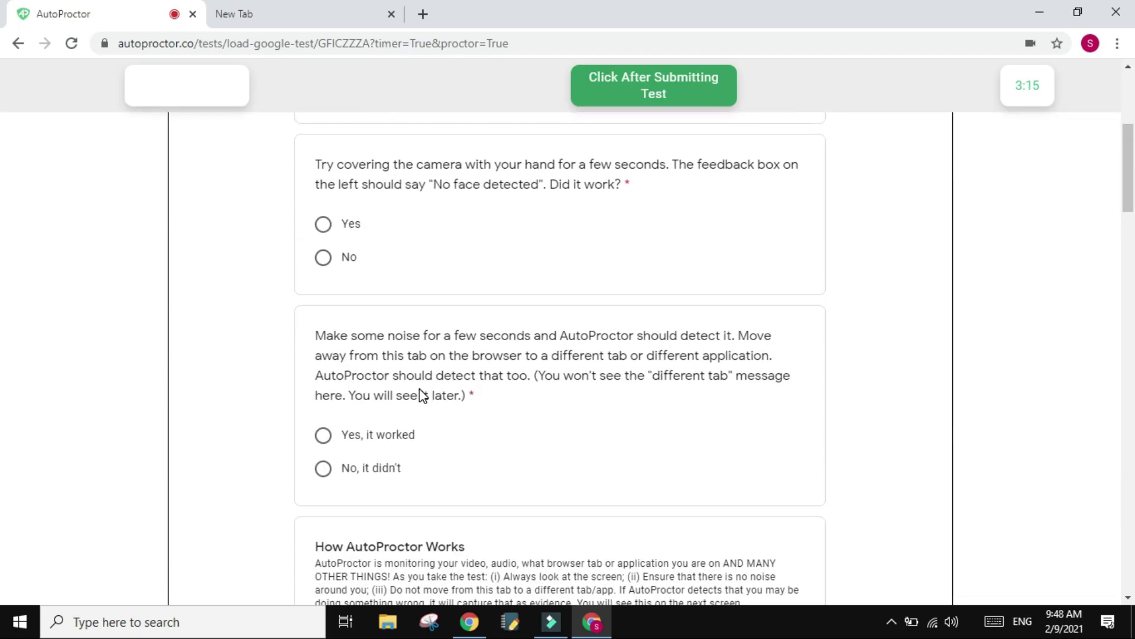
pyautogui.scroll(-5, 420, 389)
pyautogui.scroll(20, 419, 389)
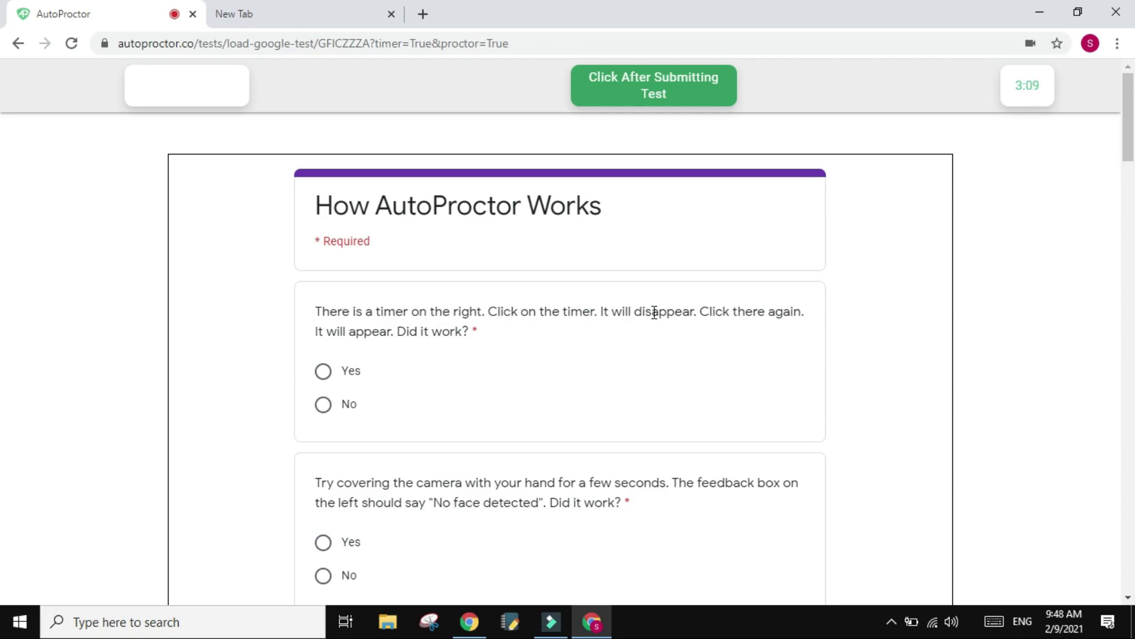
pyautogui.click(1018, 86)
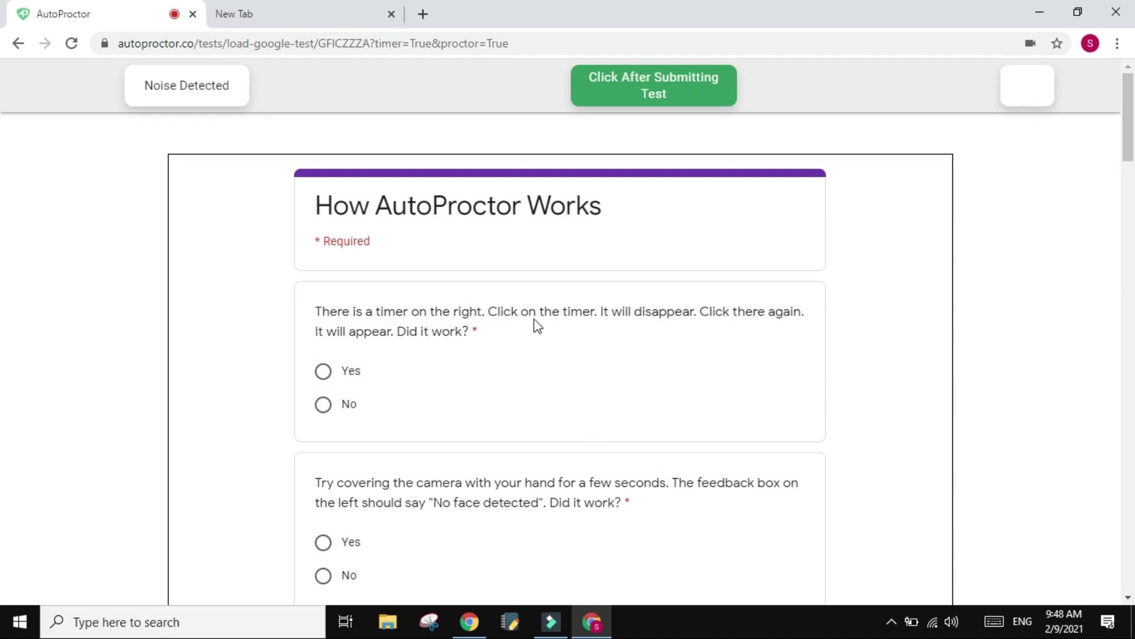
pyautogui.click(1034, 83)
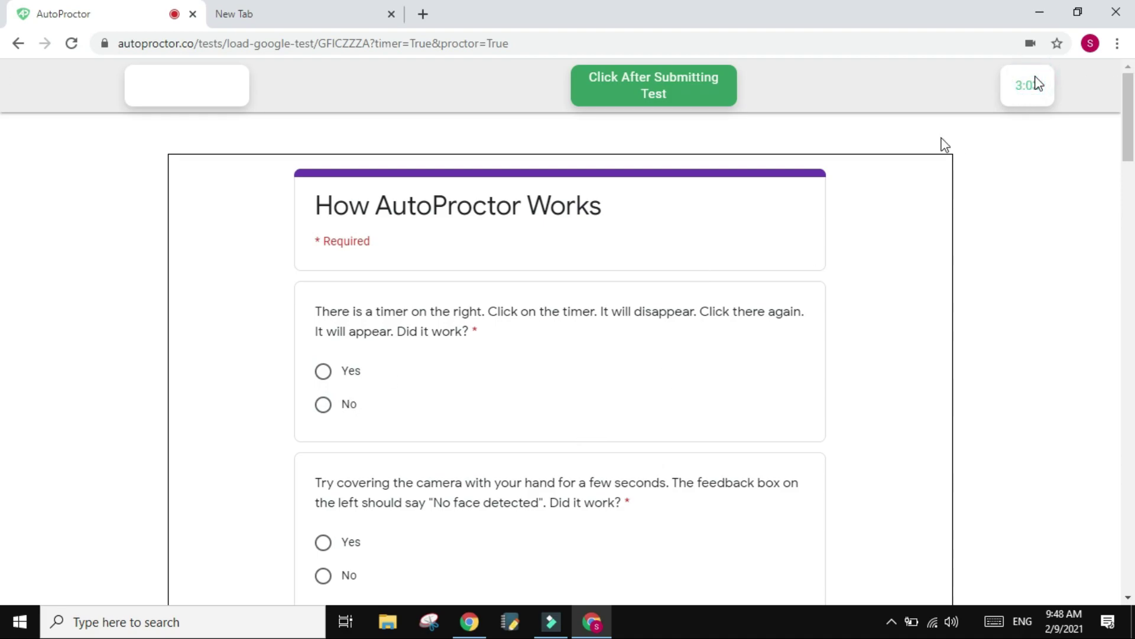
# - Answer Yes to the timer and camera-covering questions and 'Yes, it worked' for noise detection
pyautogui.click(323, 373)
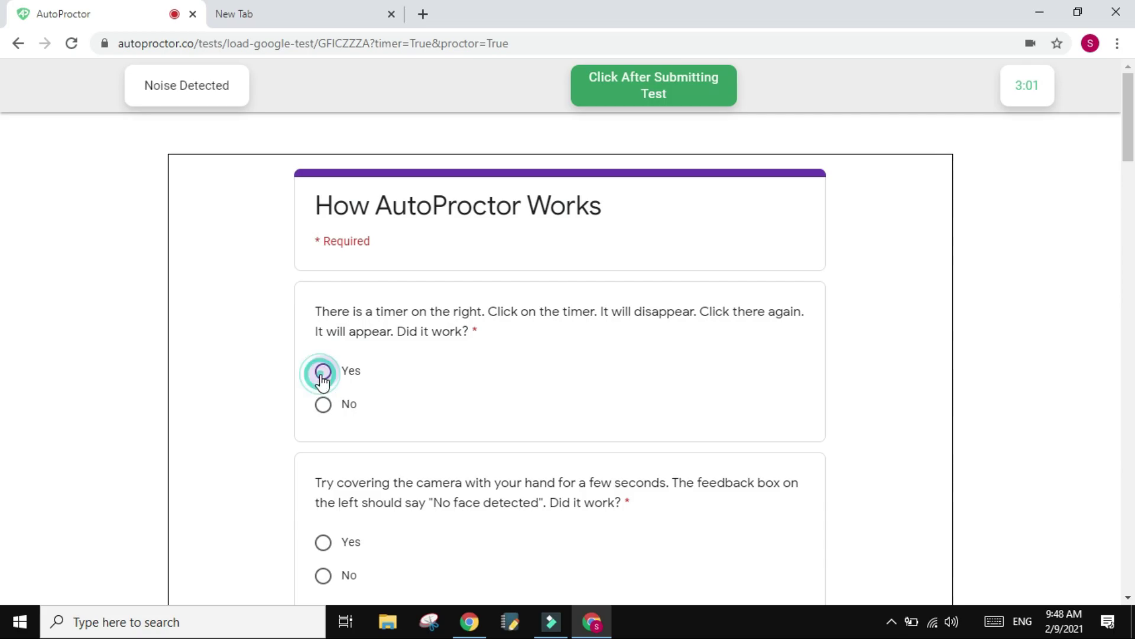
pyautogui.scroll(-1, 264, 452)
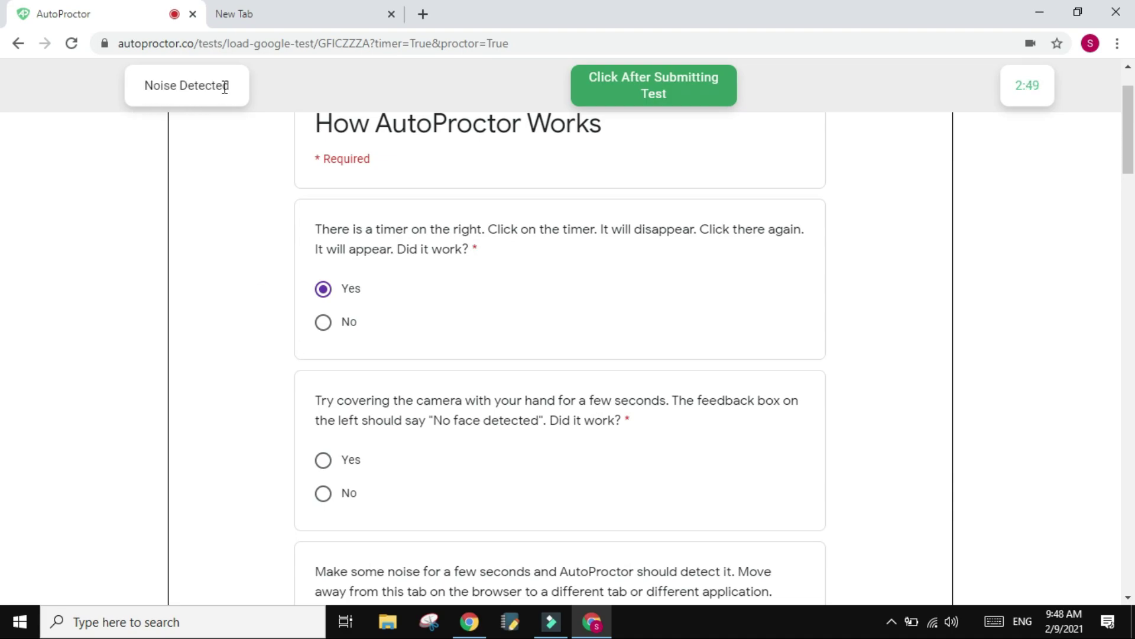
pyautogui.click(322, 462)
pyautogui.scroll(-3, 258, 475)
pyautogui.scroll(-2, 429, 423)
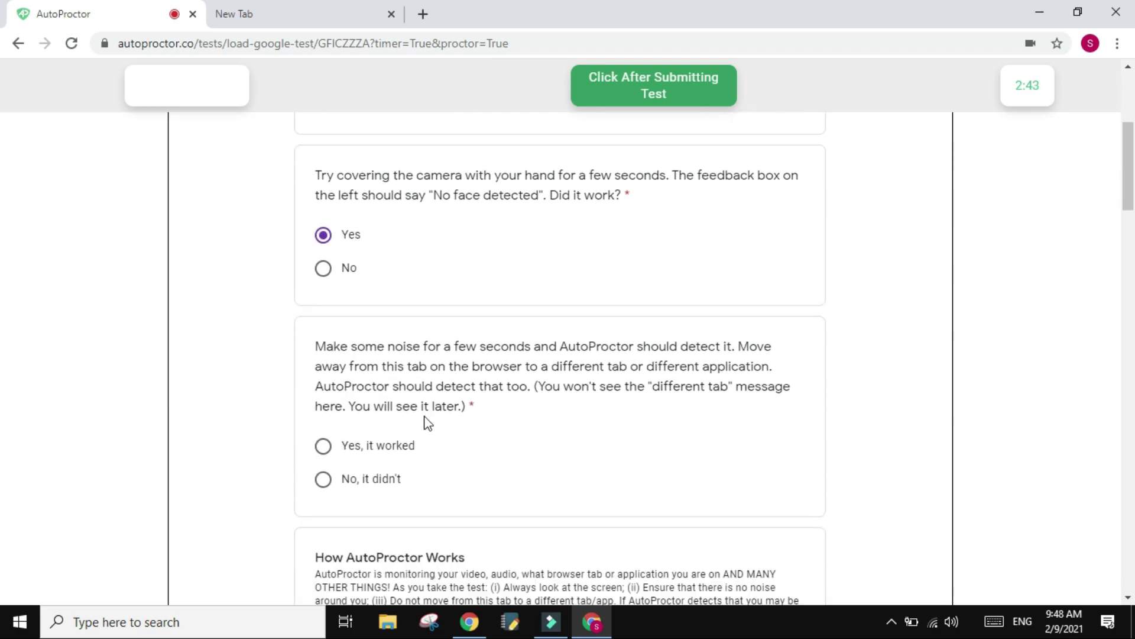
pyautogui.click(322, 408)
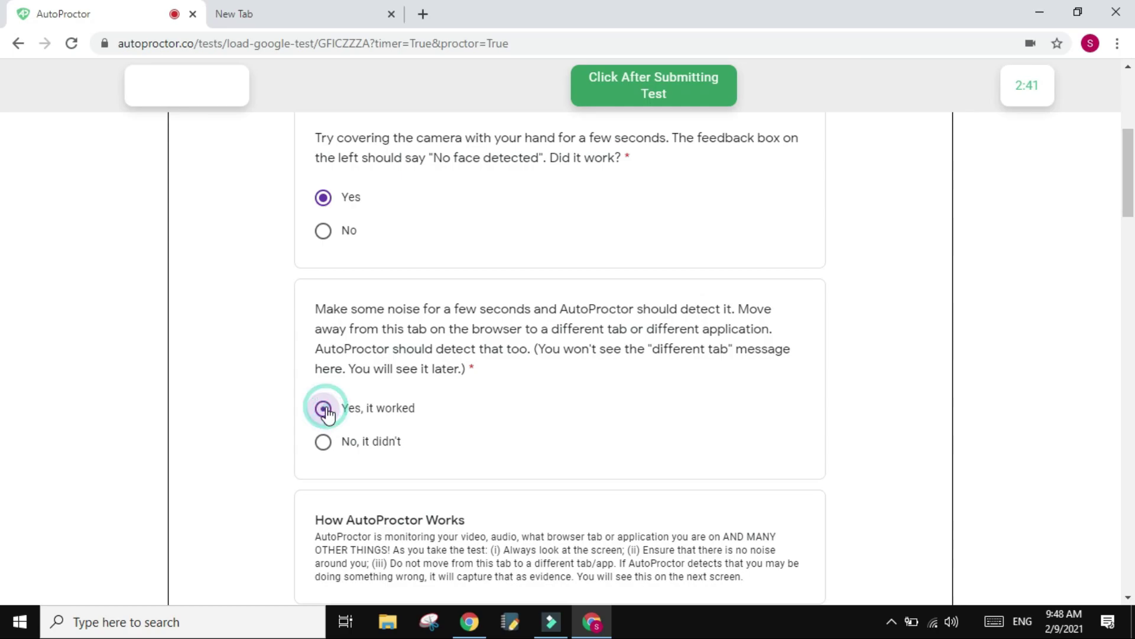
# - Select the words 'monitoring' and 'that' in the explanation, then focus the optional feedback field
pyautogui.scroll(-3, 301, 285)
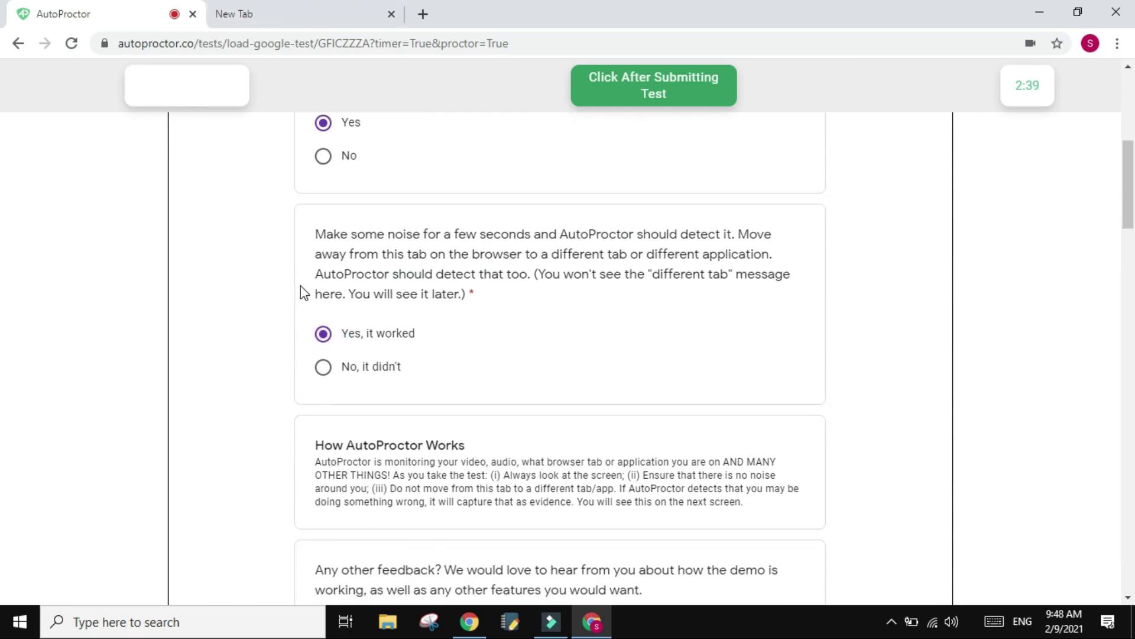
pyautogui.scroll(-1, 380, 402)
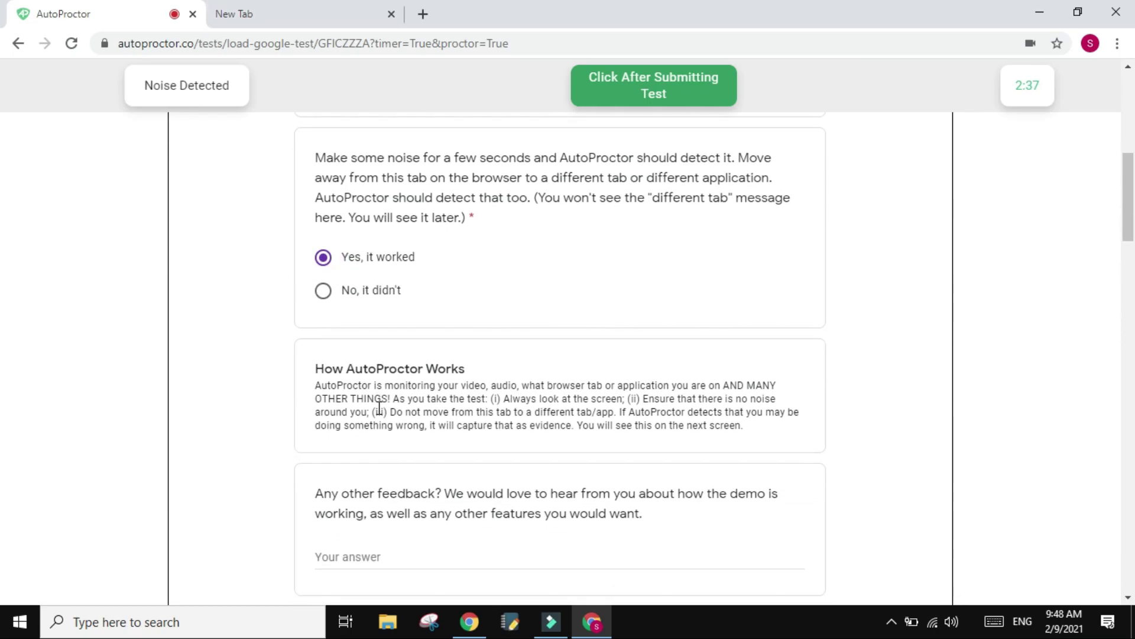
pyautogui.doubleClick(424, 354)
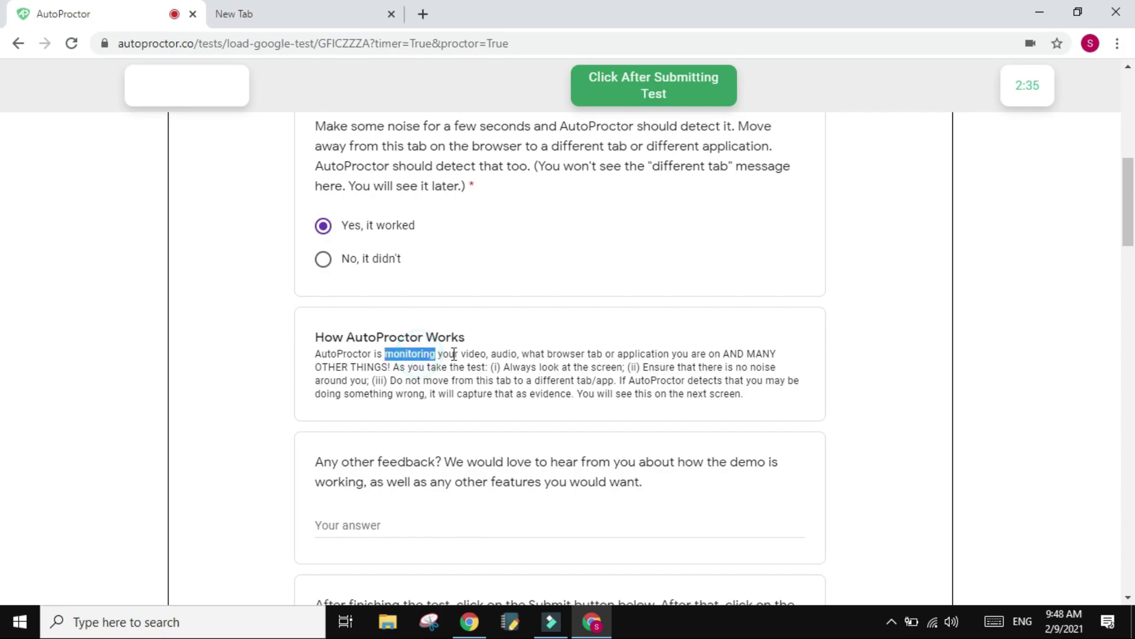
pyautogui.doubleClick(686, 368)
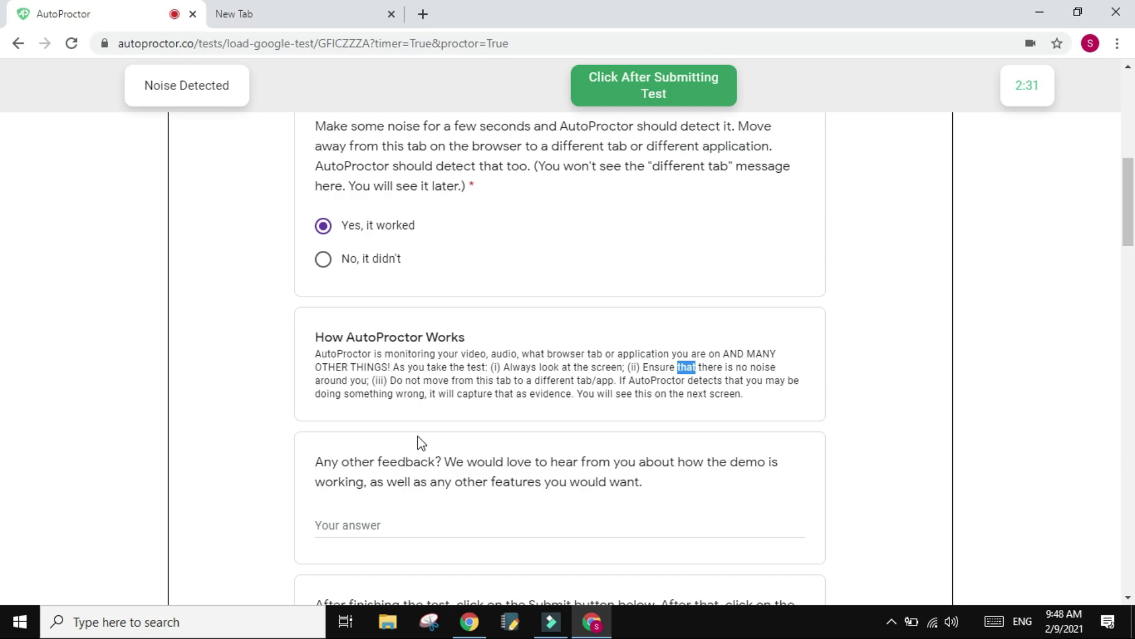
pyautogui.scroll(-2, 418, 438)
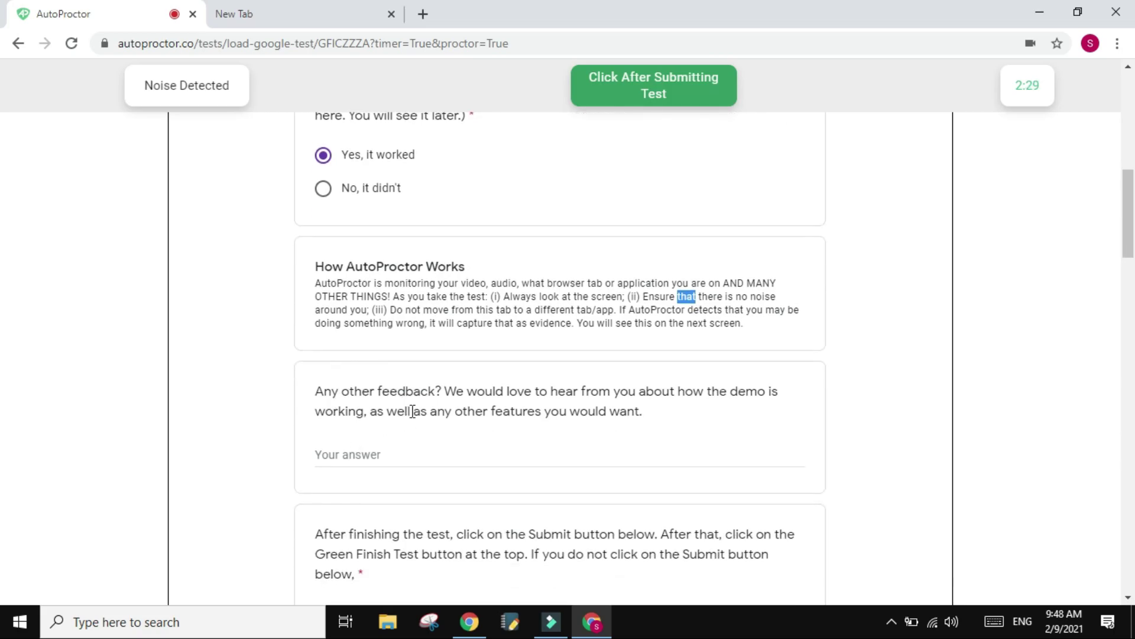
pyautogui.click(373, 454)
pyautogui.scroll(-2, 374, 454)
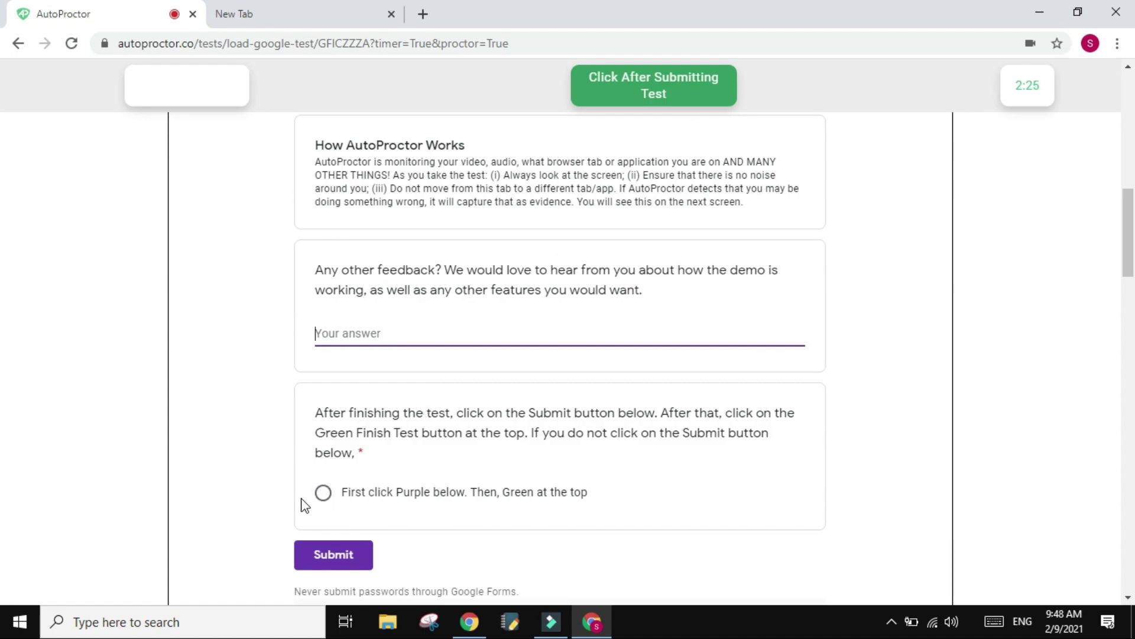
# - Tick the submit-then-finish acknowledgement, submit the form, and confirm 'Yes, have finished Submitting'
pyautogui.click(324, 492)
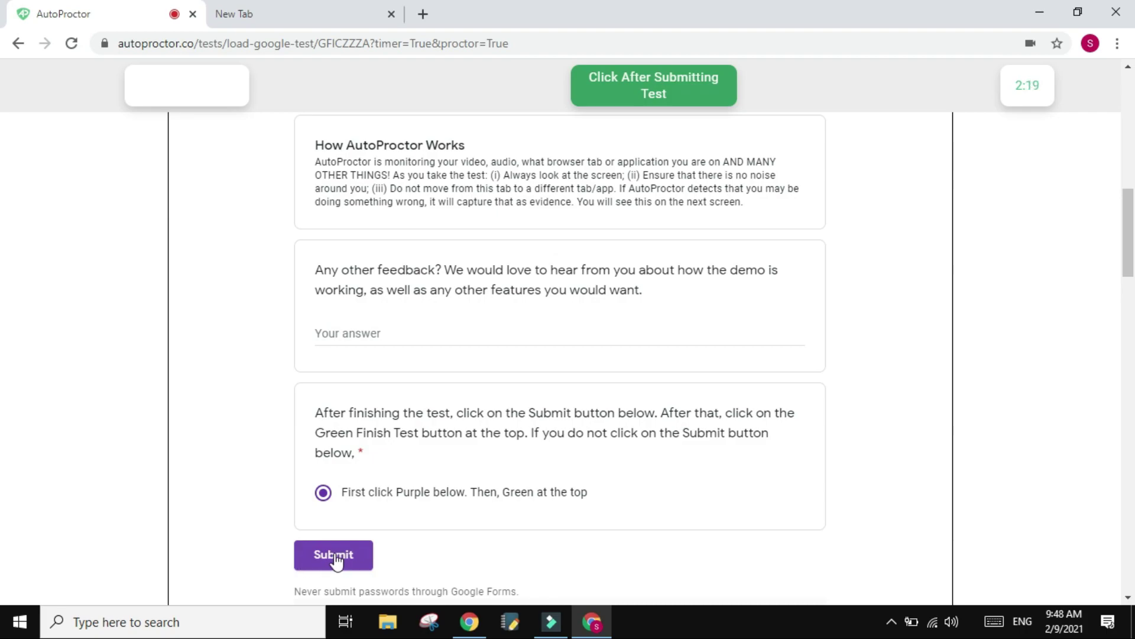
pyautogui.click(335, 556)
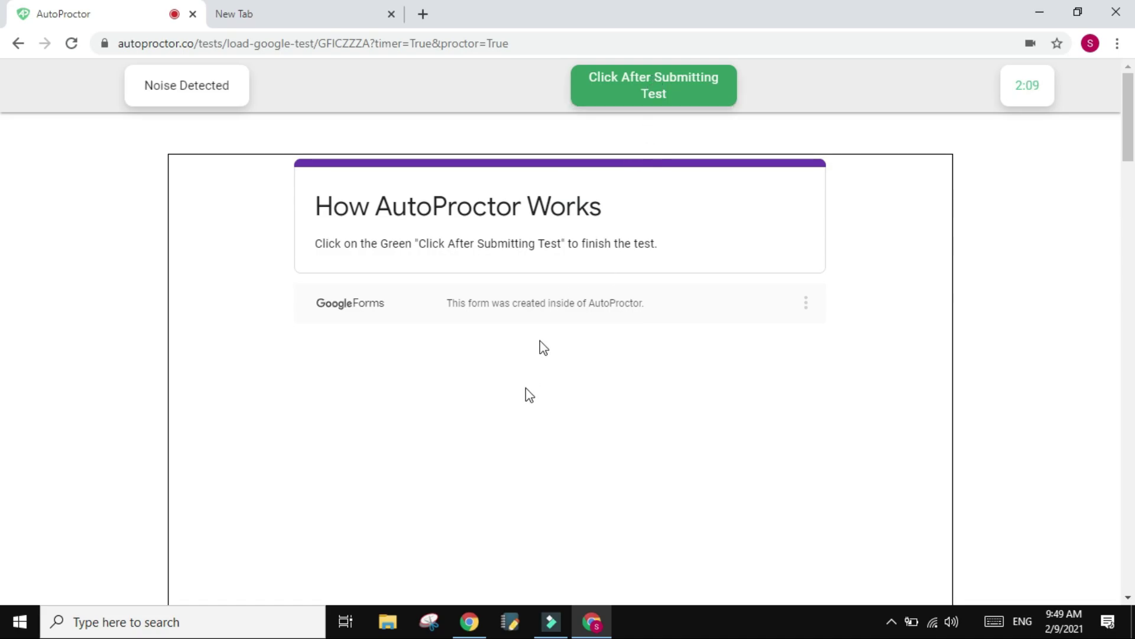
pyautogui.click(593, 92)
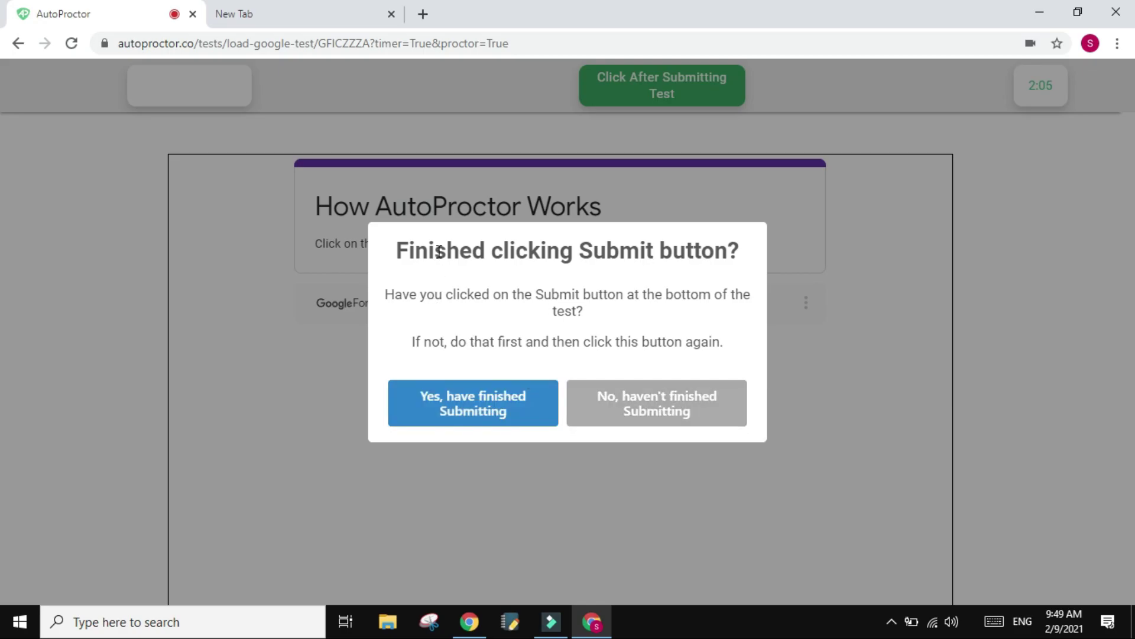
pyautogui.click(496, 415)
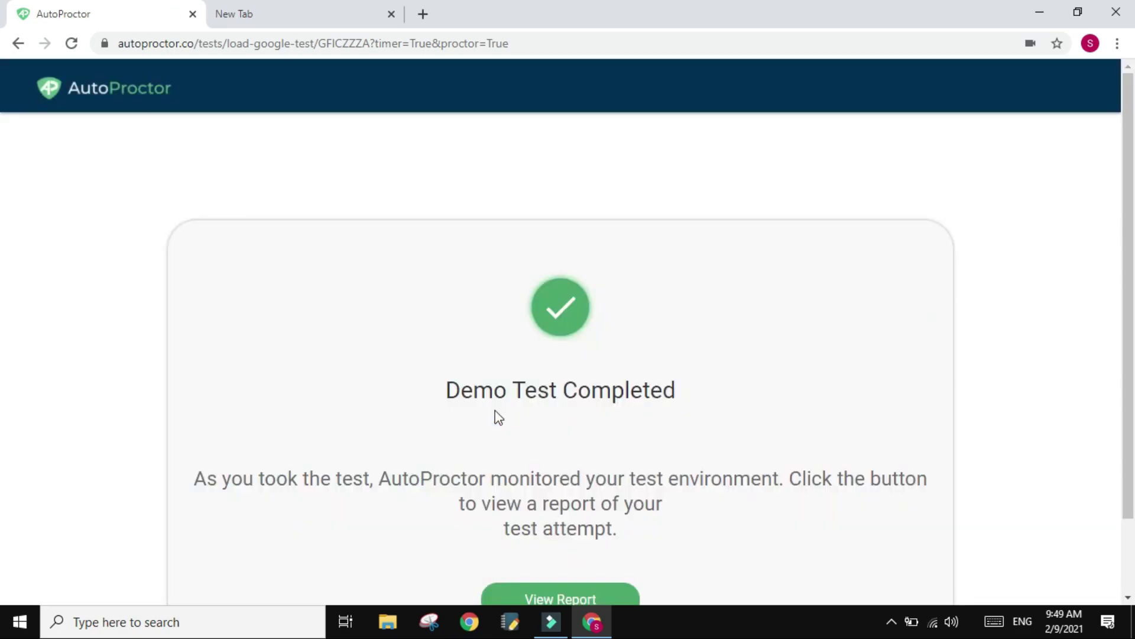
# - Scroll up and down through the Demo Test Completed page to review it
pyautogui.scroll(-2, 497, 415)
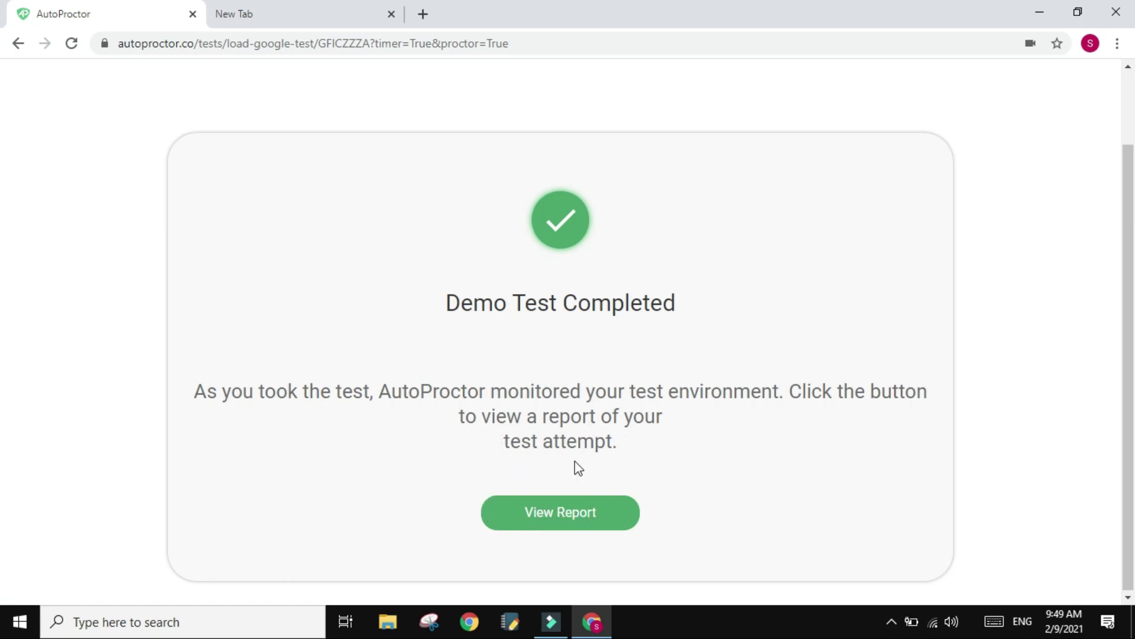
pyautogui.scroll(1, 567, 442)
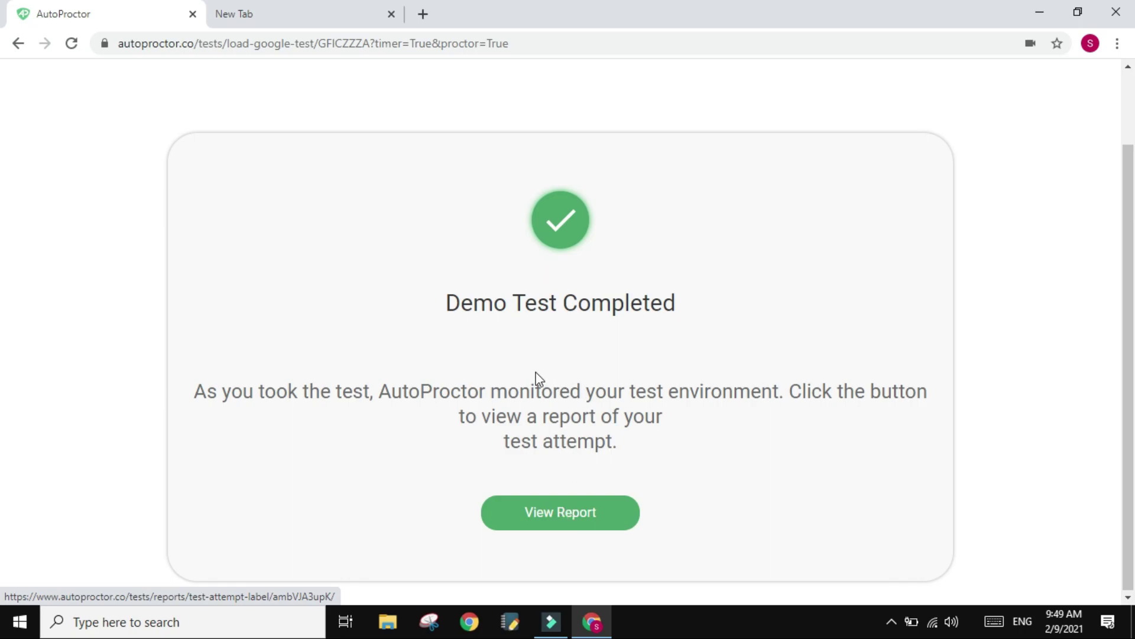
pyautogui.scroll(2, 535, 380)
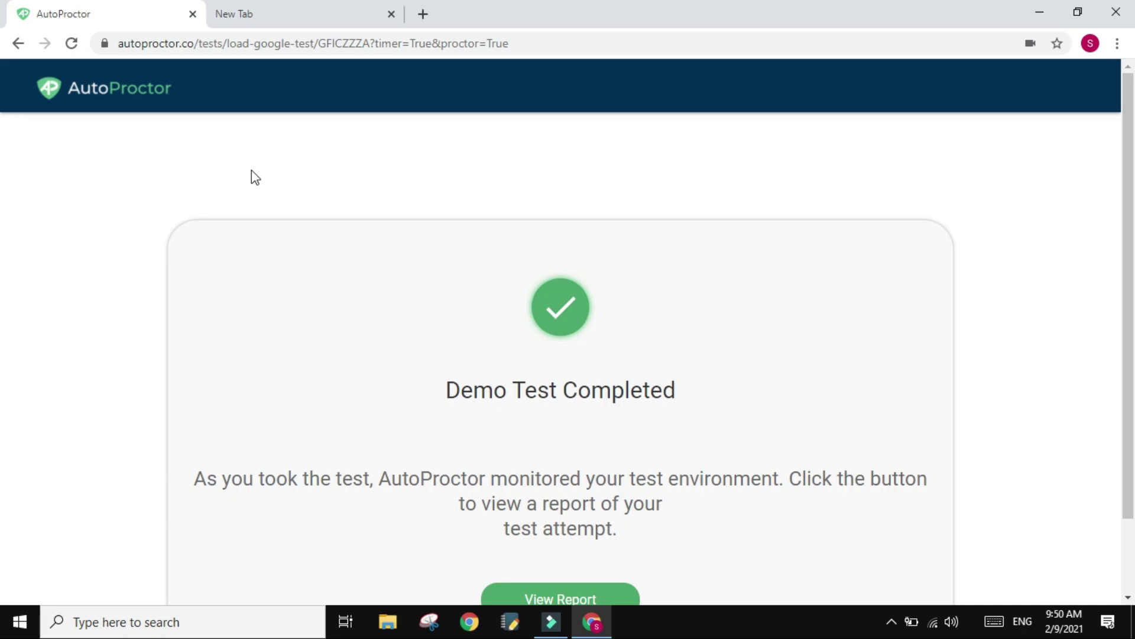
pyautogui.scroll(-2, 252, 171)
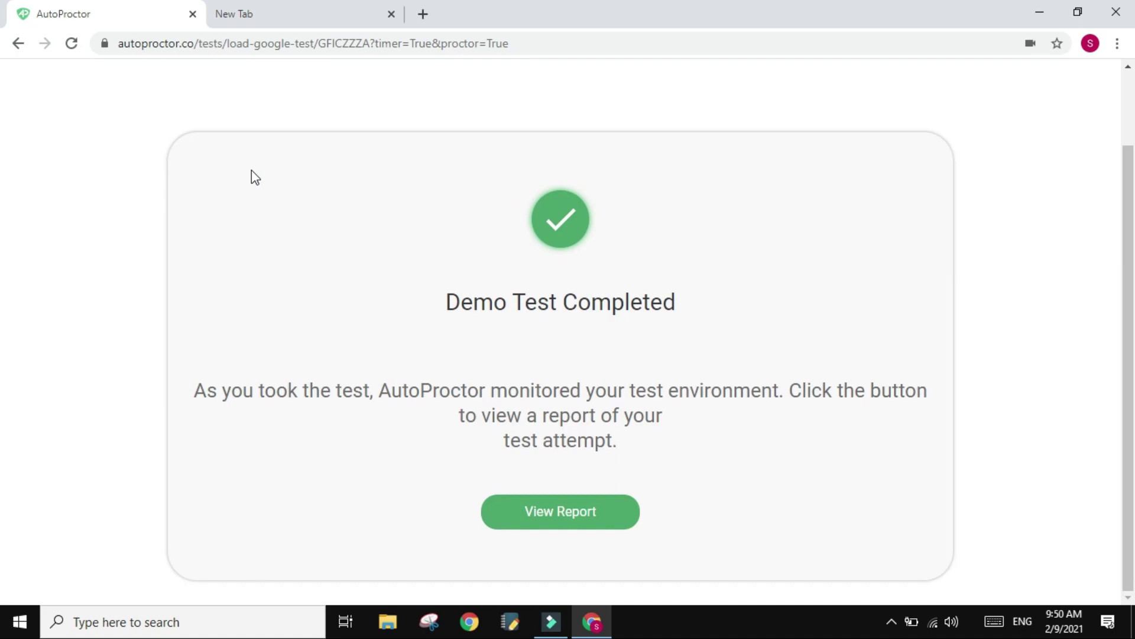
pyautogui.scroll(2, 342, 322)
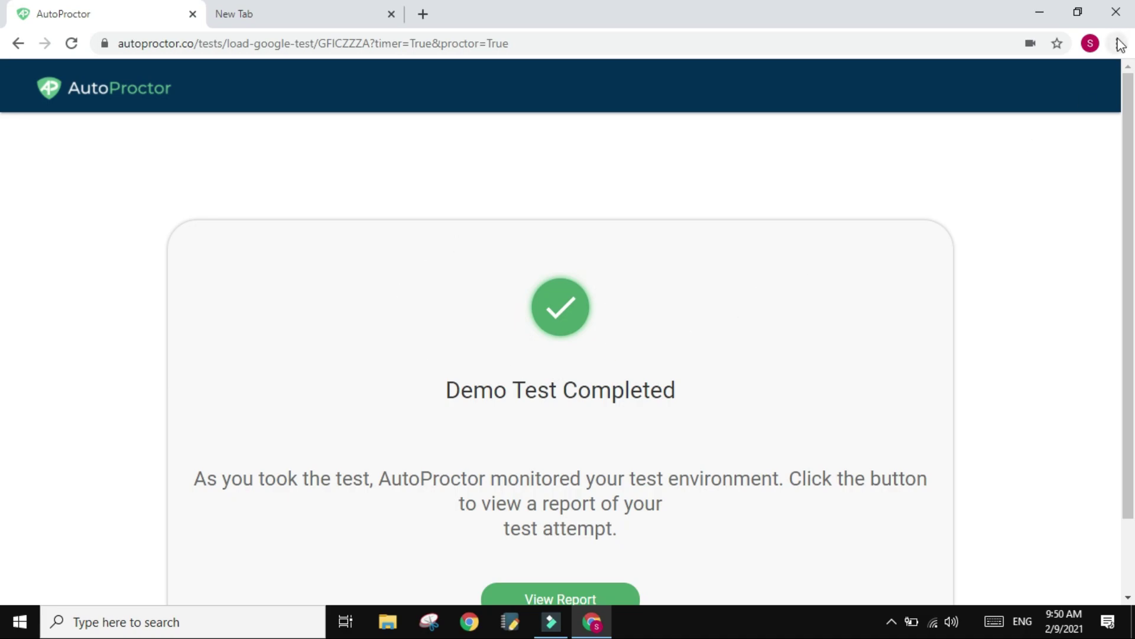
pyautogui.click(1091, 43)
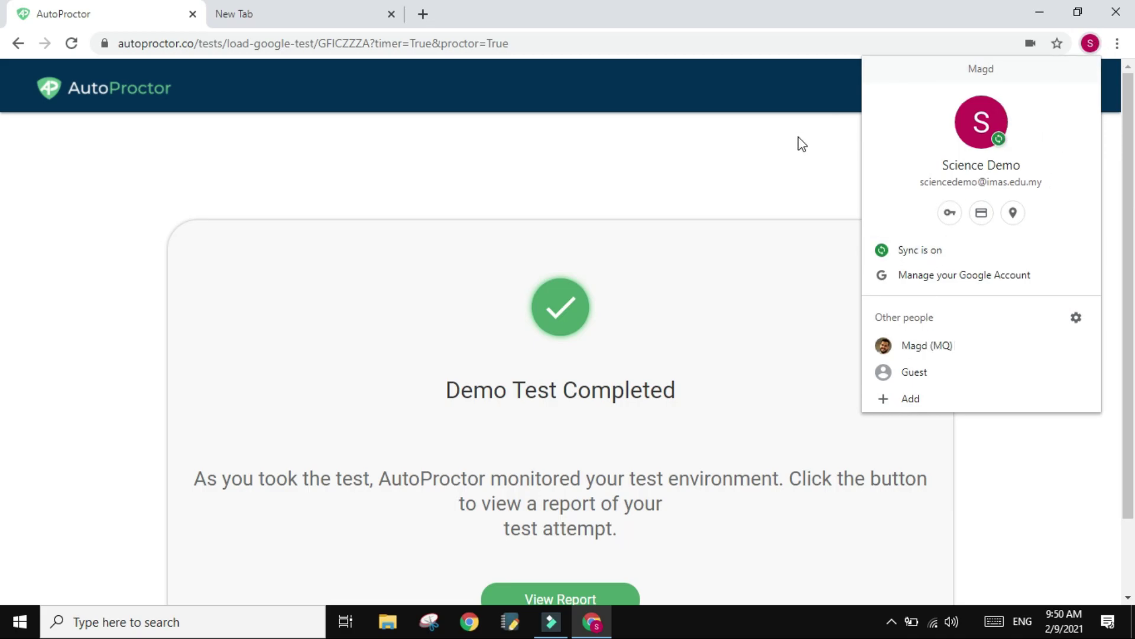
pyautogui.click(257, 9)
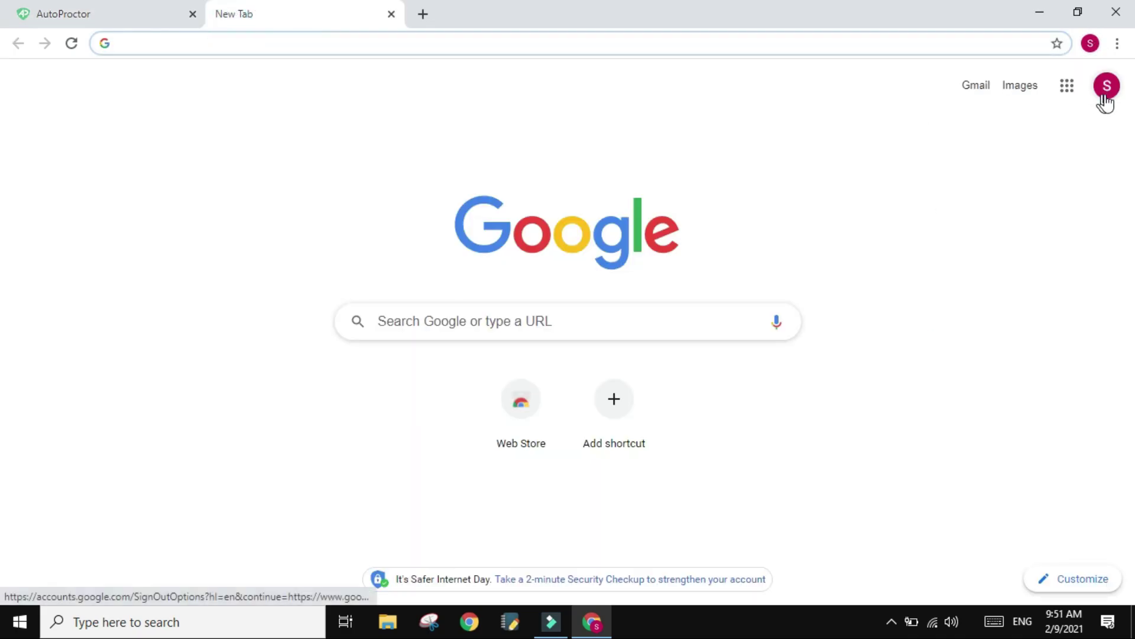
pyautogui.click(1107, 96)
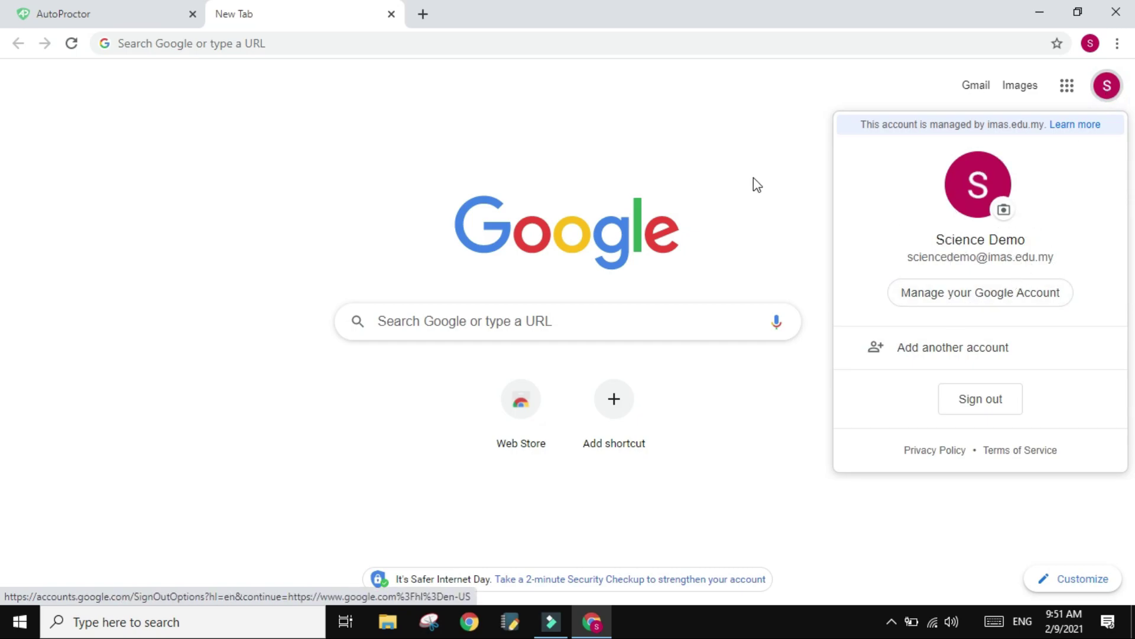
pyautogui.click(1091, 45)
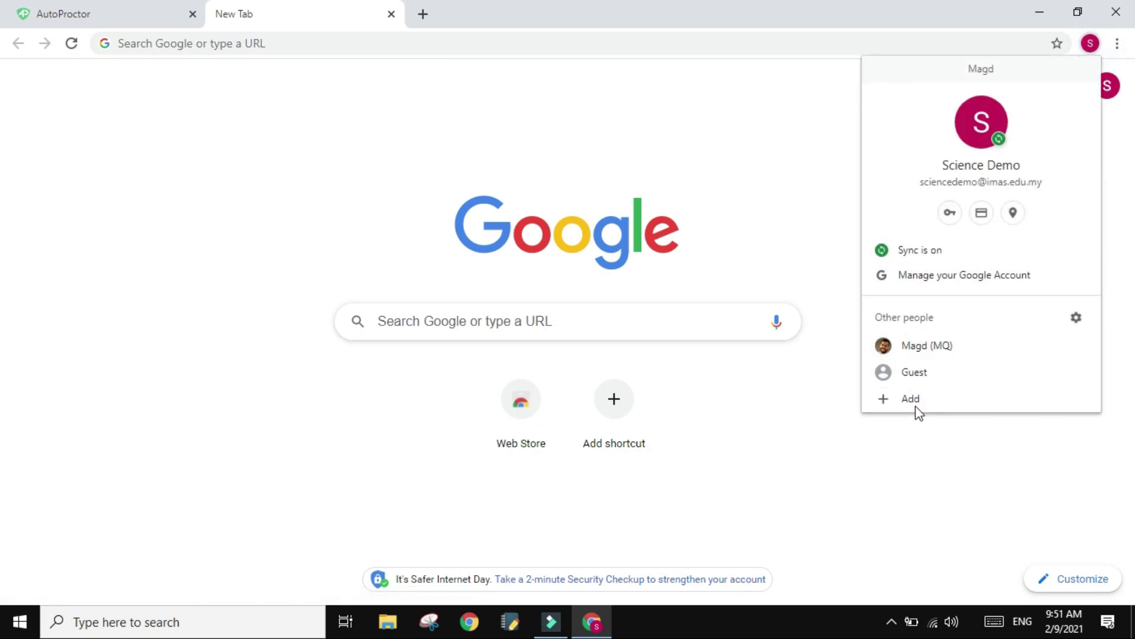
# - Close the AutoProctor tab, then toggle between the profile menu and the Google account panel
pyautogui.click(1091, 43)
pyautogui.click(1118, 102)
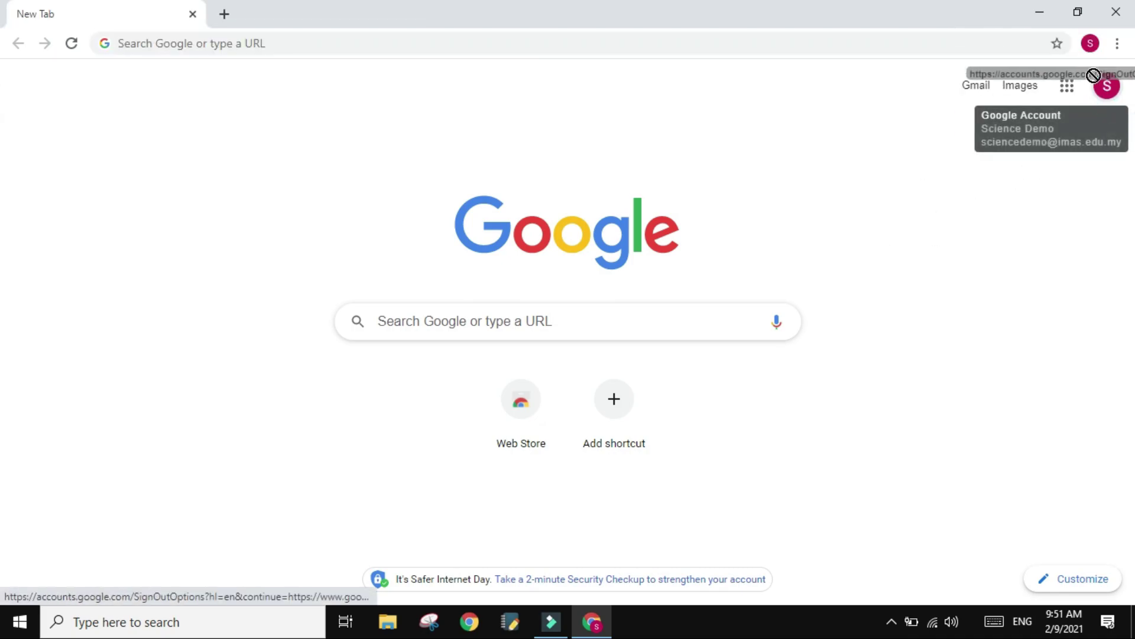
pyautogui.click(1104, 84)
pyautogui.click(1091, 43)
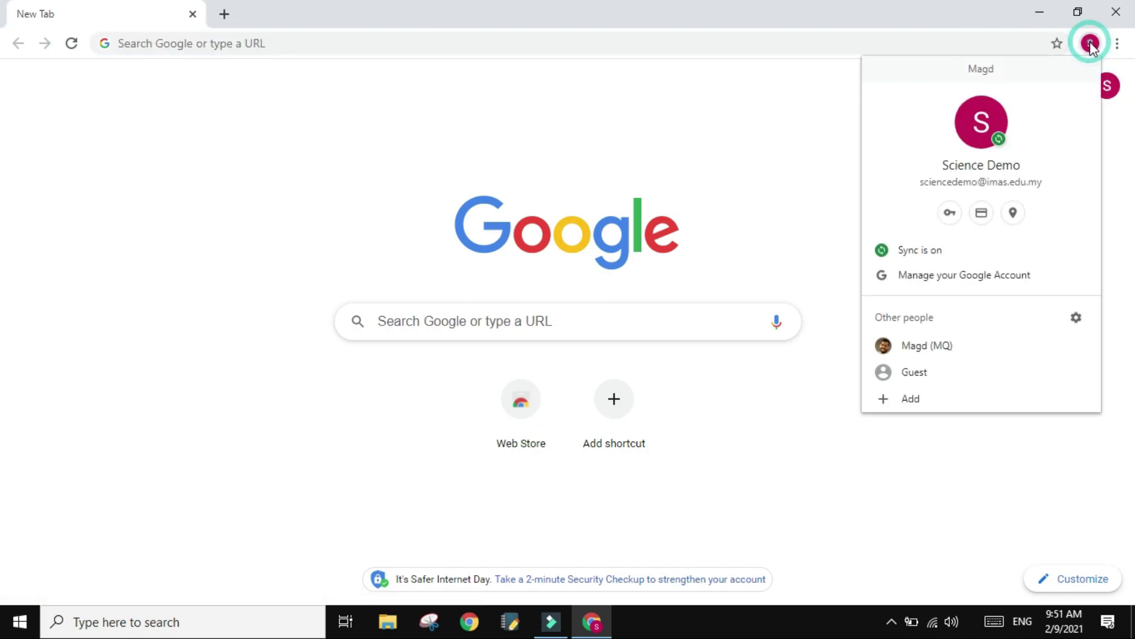
pyautogui.click(1107, 85)
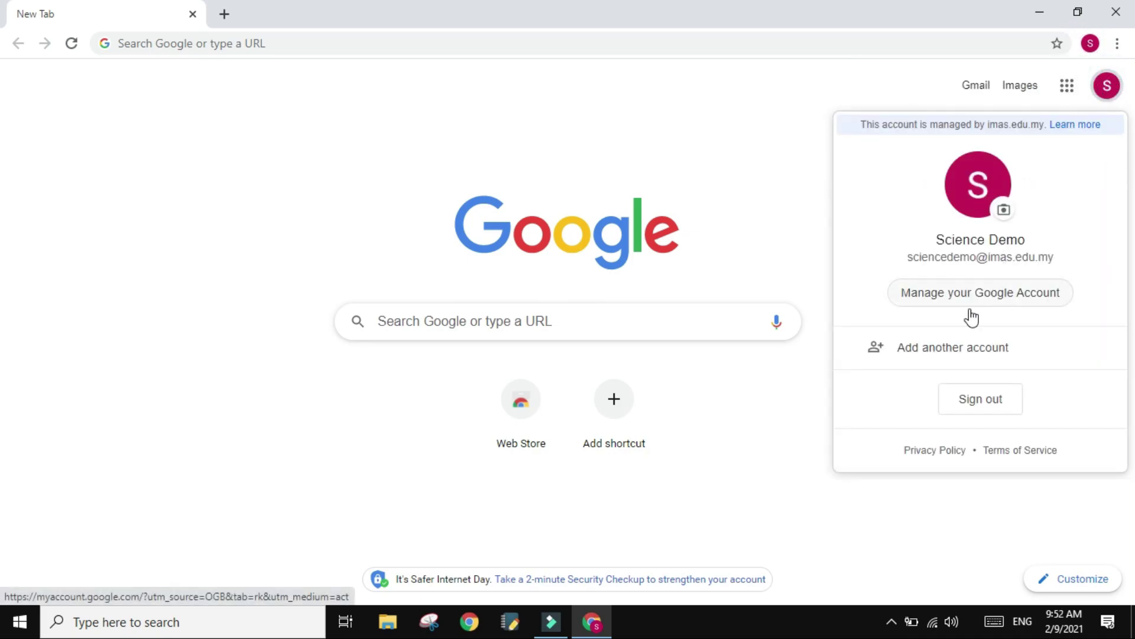
pyautogui.click(1091, 43)
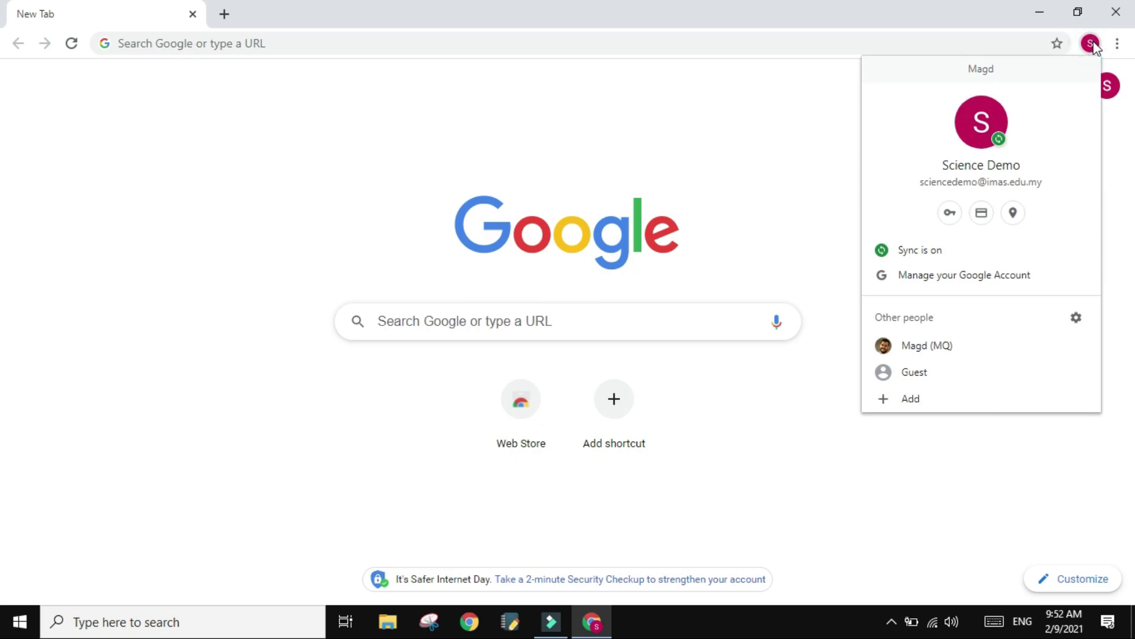
pyautogui.click(1108, 89)
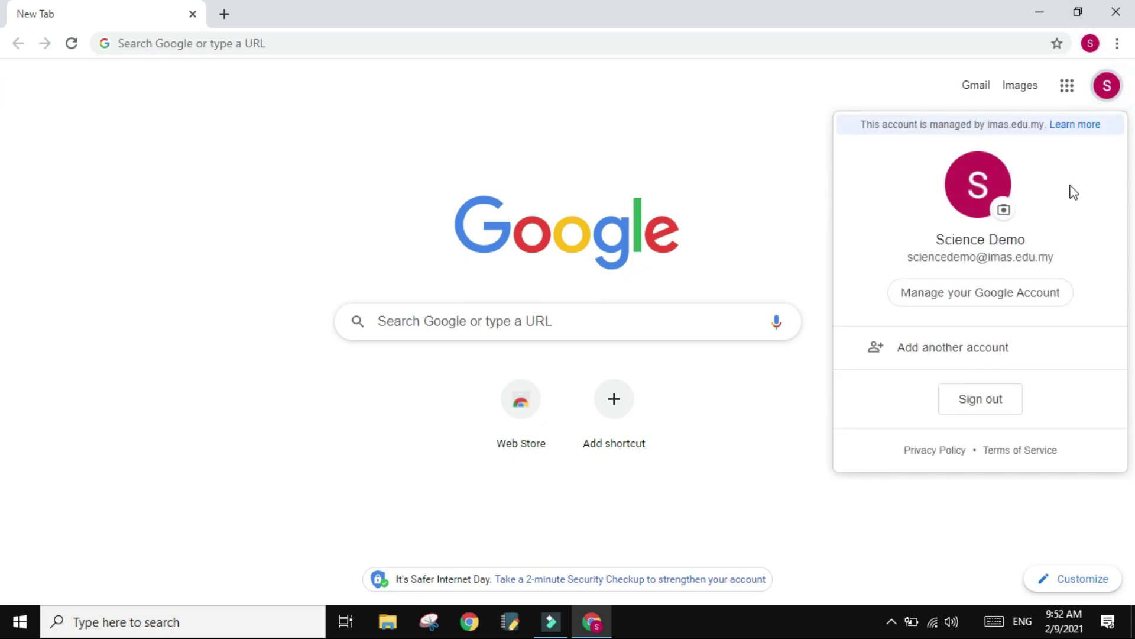
# - Dismiss the Google account panel, then reopen it from the page avatar
pyautogui.click(812, 228)
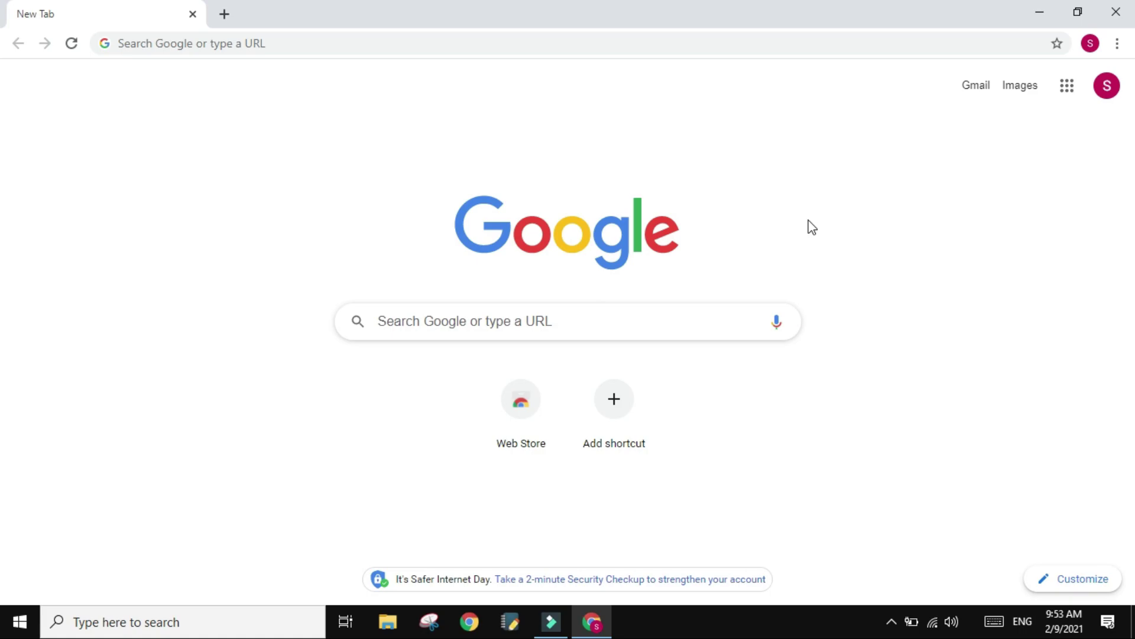
pyautogui.click(1108, 87)
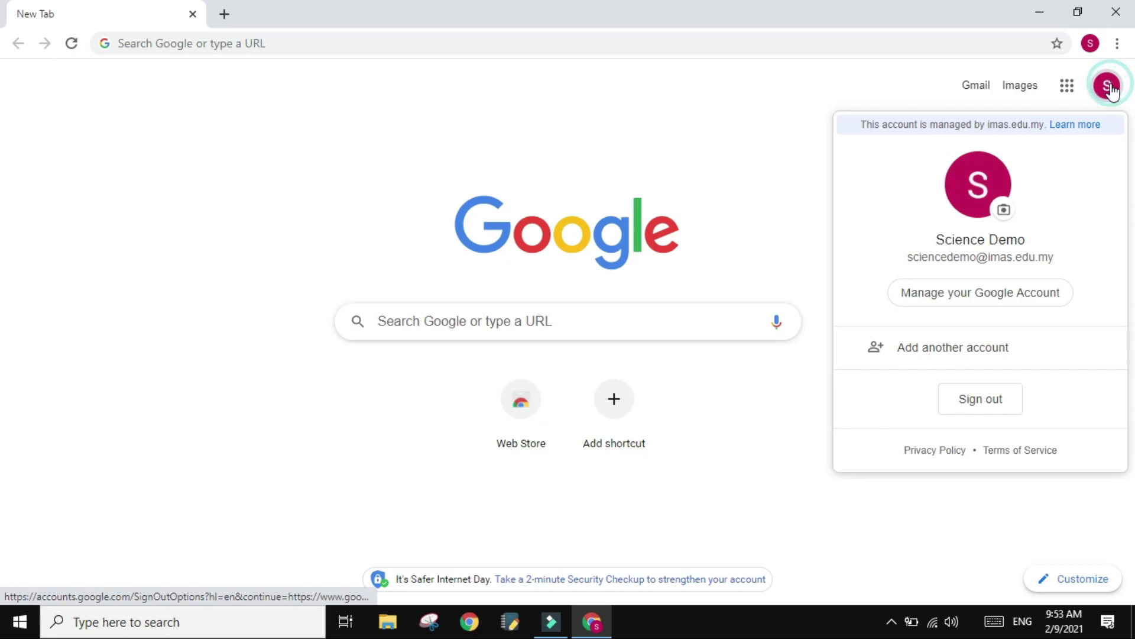